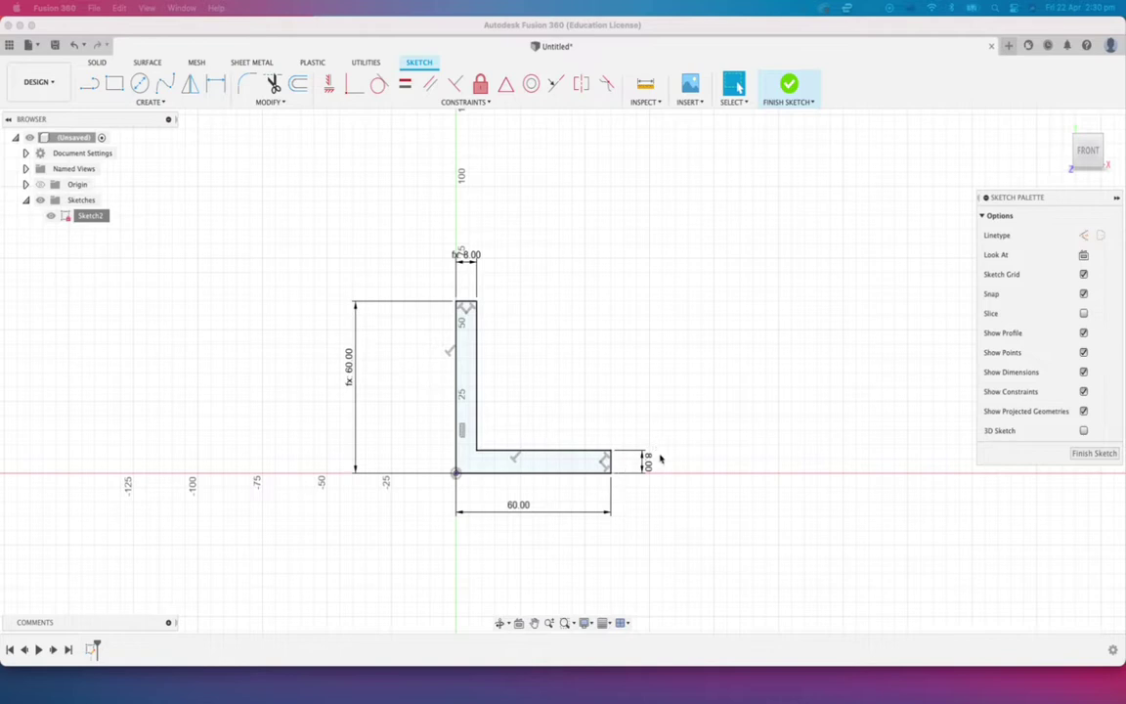
Finish the L-profile sketch with 60 mm legs and 8 mm thickness
left_click(782, 96)
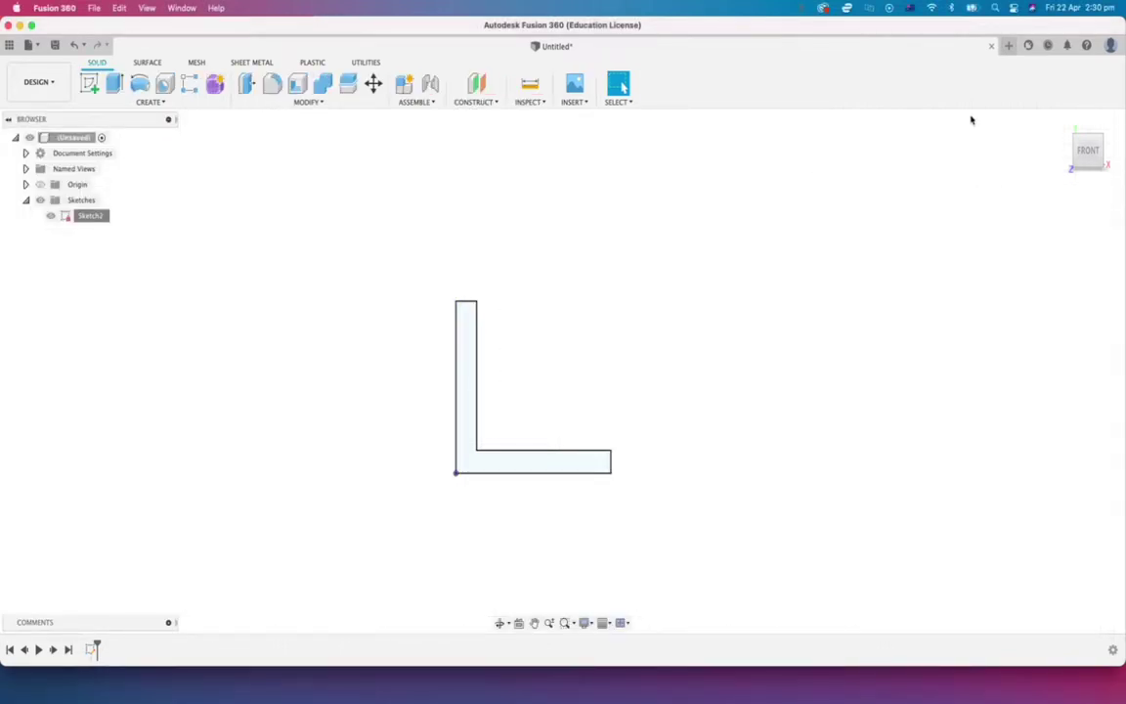
From the home view, extrude the L profile 120 mm into a new solid body
left_click(1060, 132)
scroll(528, 391, "up", 3)
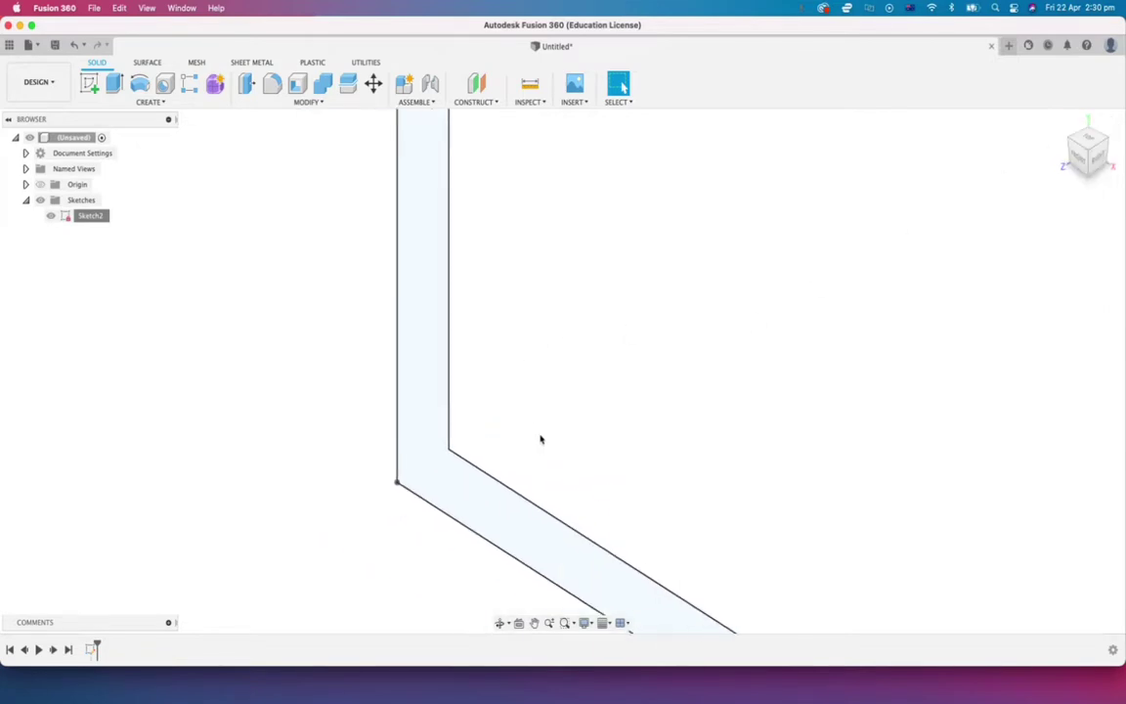
scroll(540, 439, "down", 5)
left_click(515, 396)
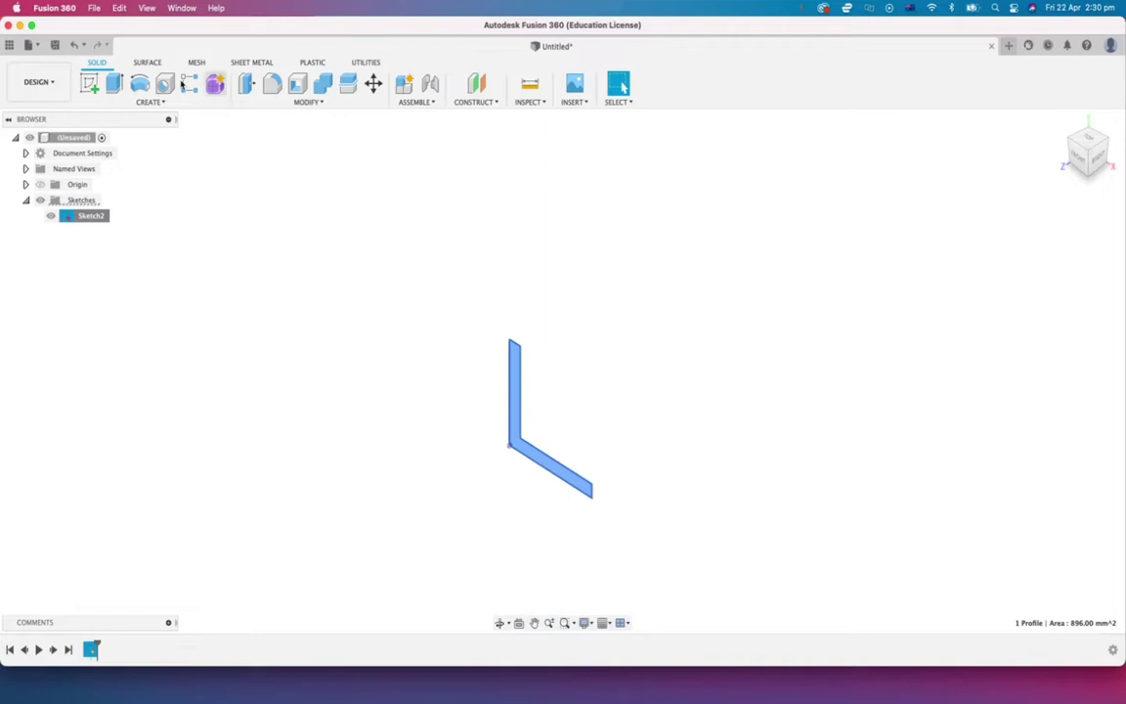
left_click(114, 83)
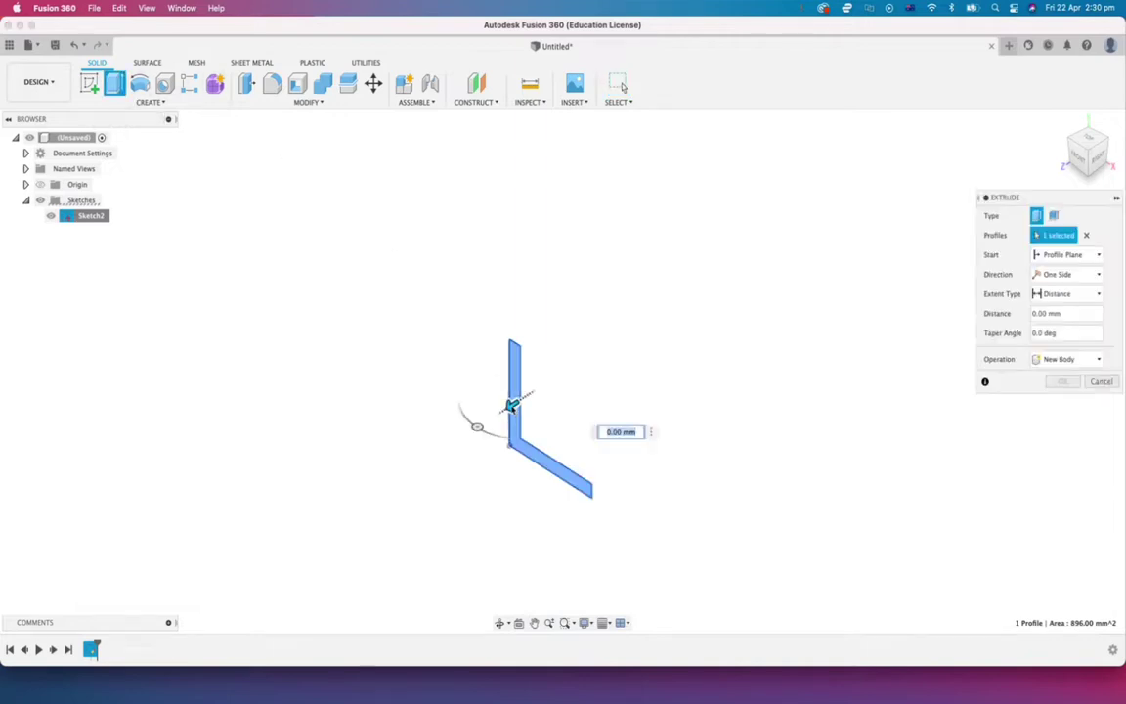
type("120")
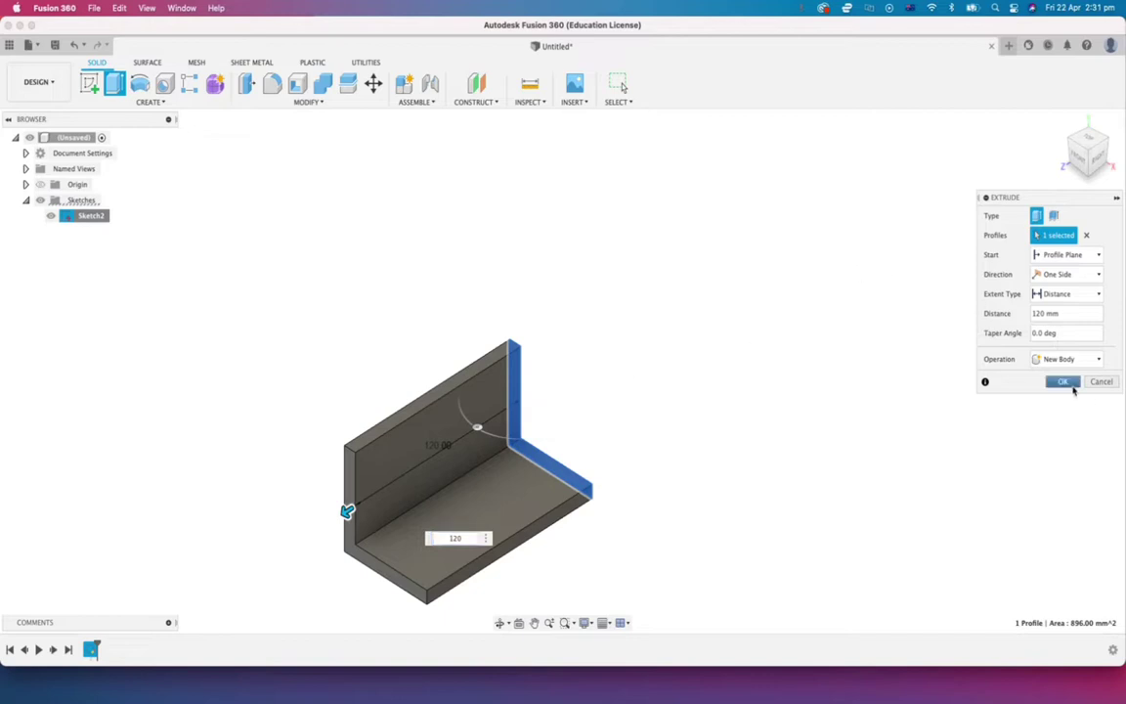
left_click(1063, 382)
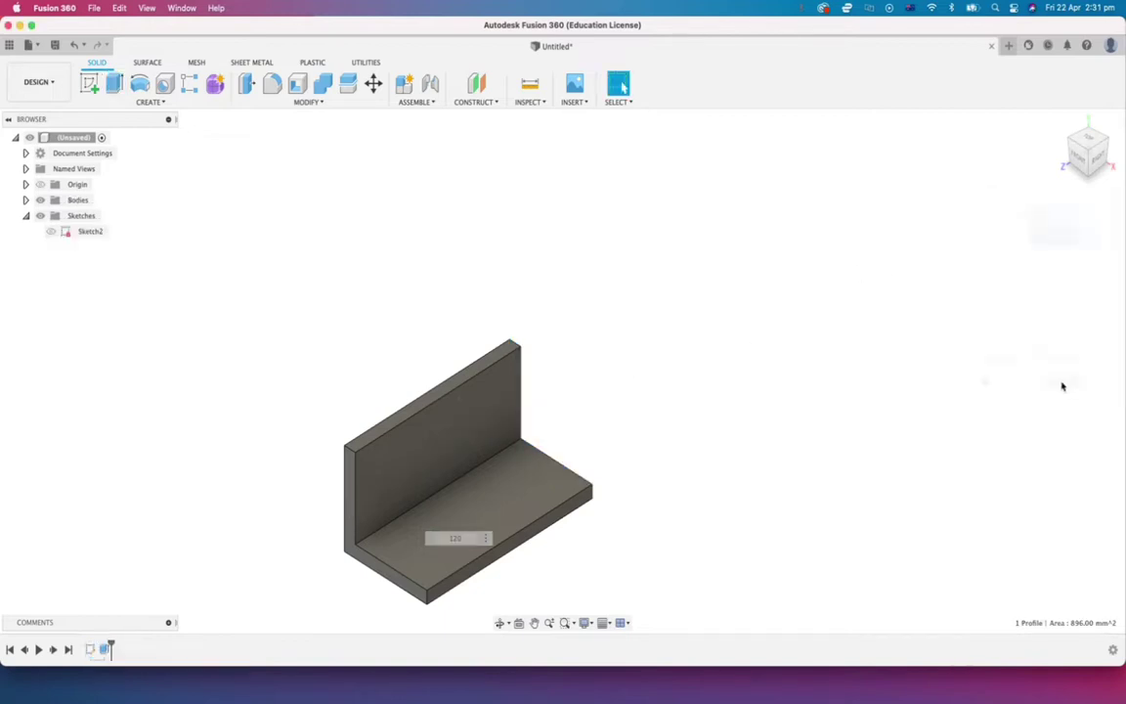
left_click(534, 622)
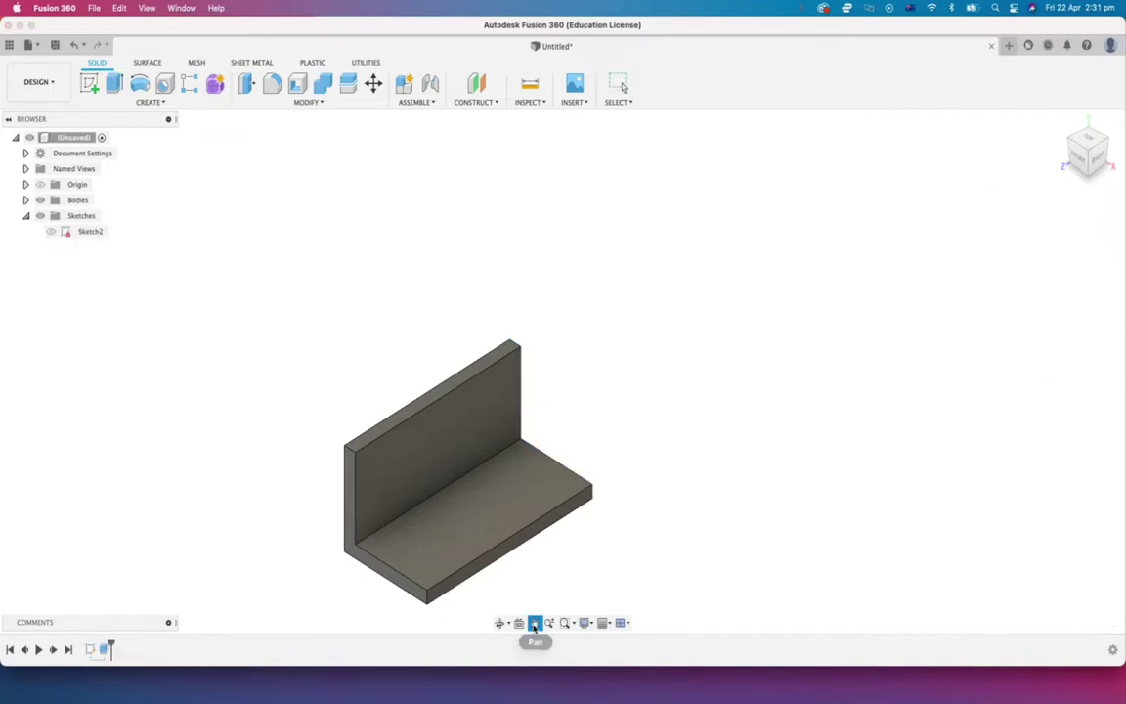
left_click_drag(495, 472, 603, 357)
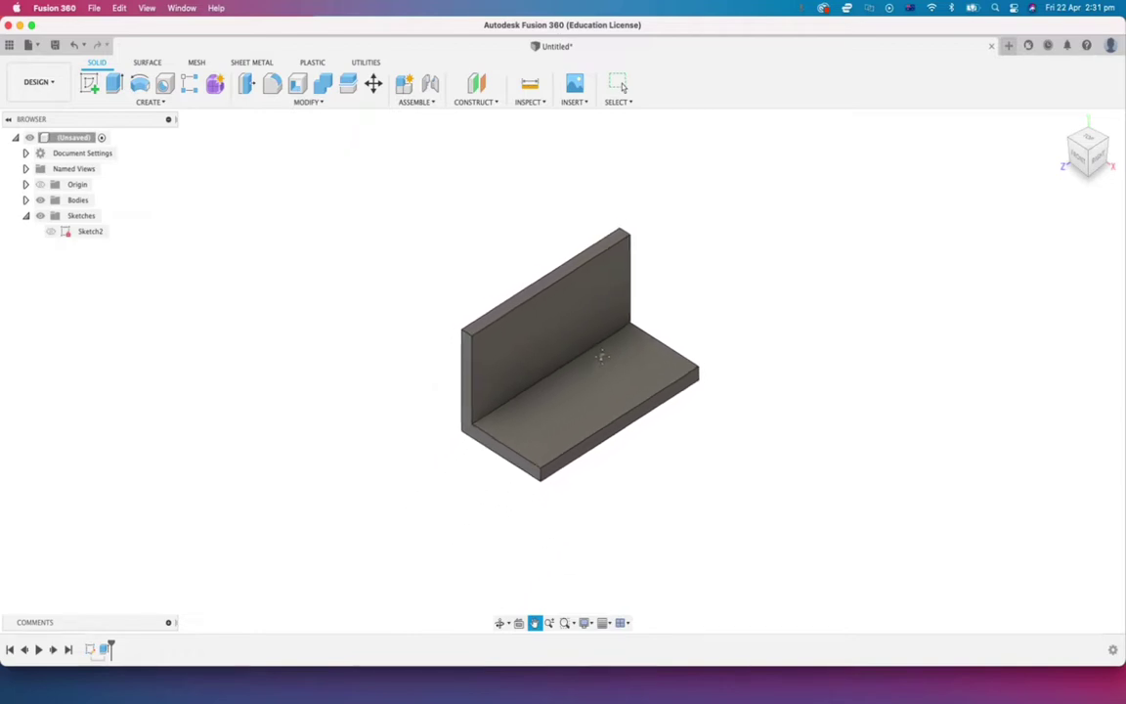
scroll(603, 357, "up", 3)
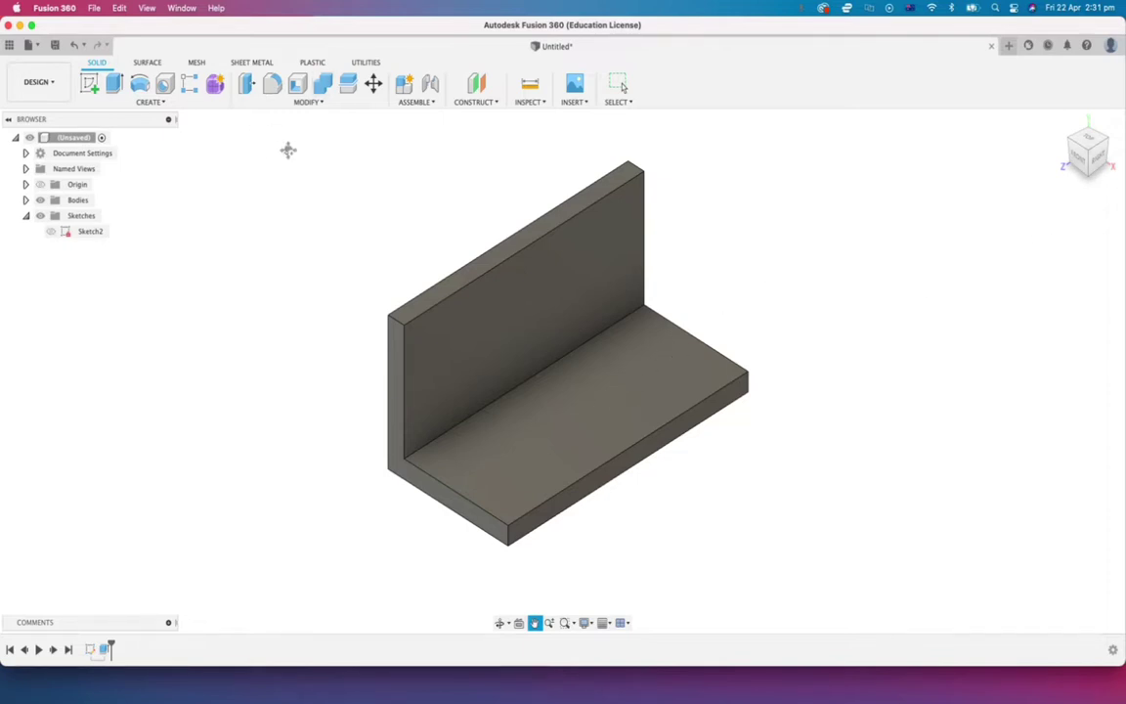
key("Escape")
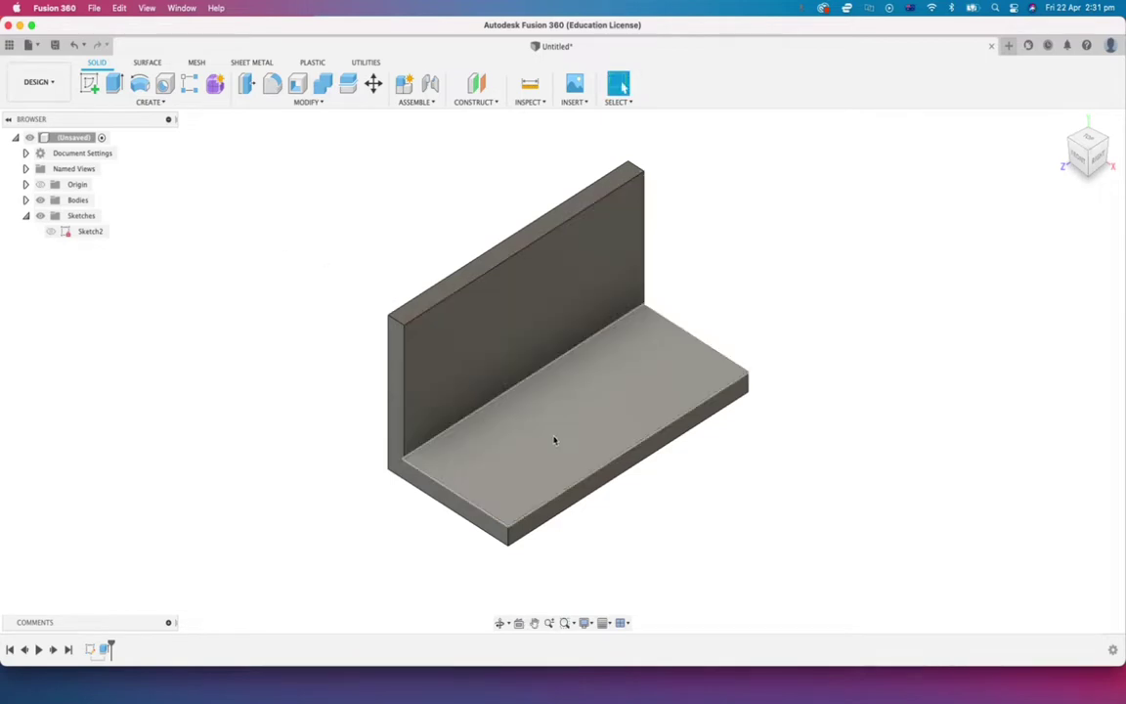
Start a sketch on the horizontal flange's top face and draw one hole circle
left_click(554, 441)
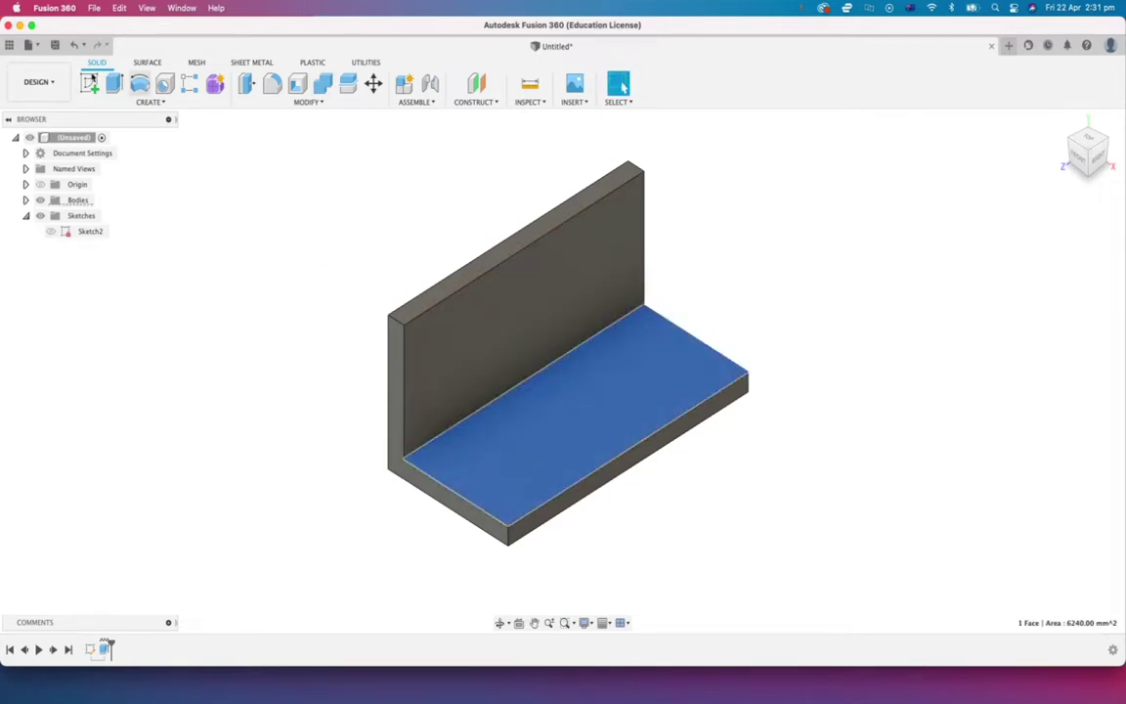
left_click(89, 84)
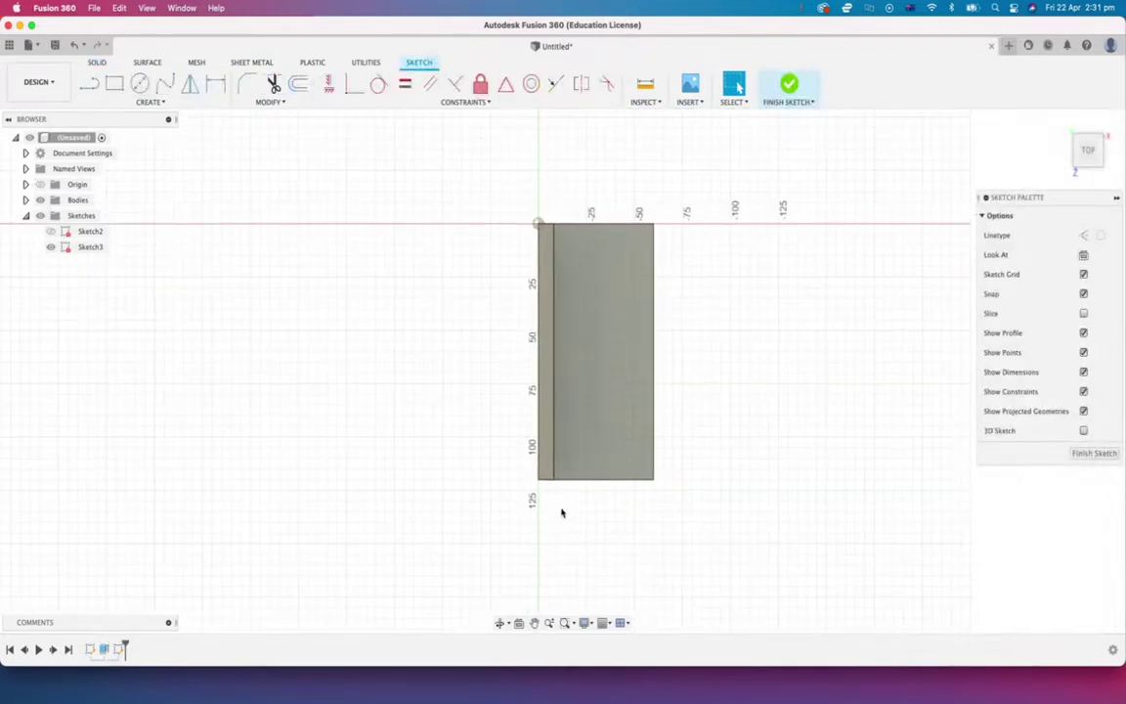
left_click(140, 83)
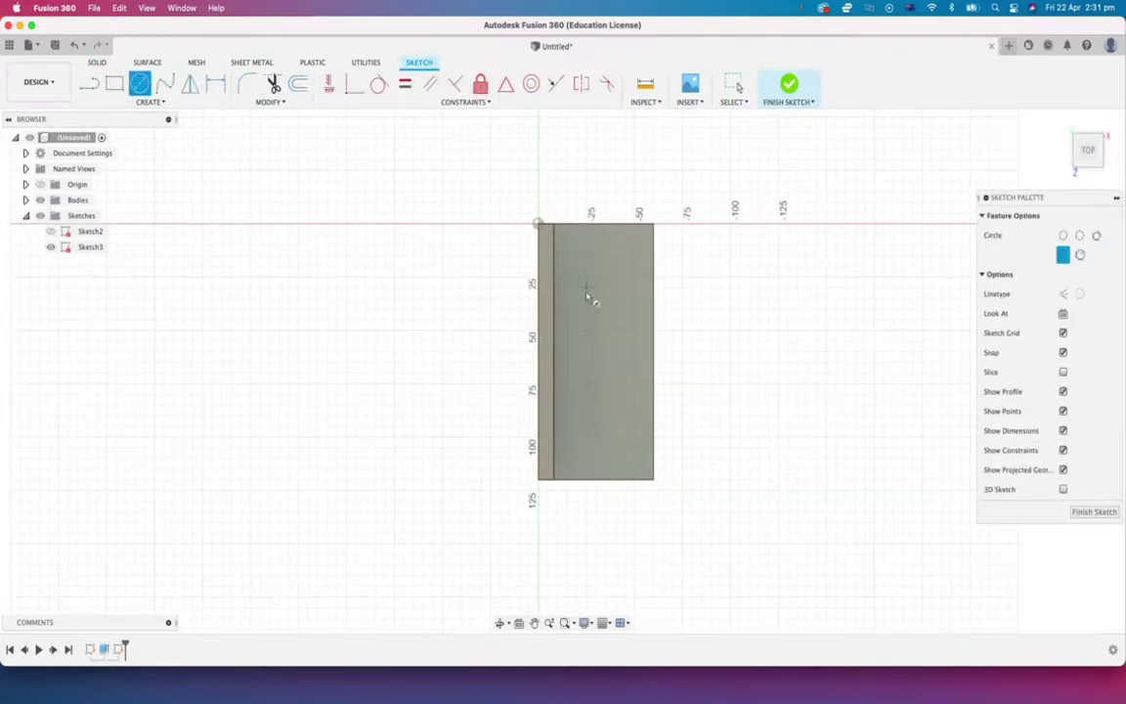
left_click(605, 265)
left_click(611, 273)
left_click(607, 274)
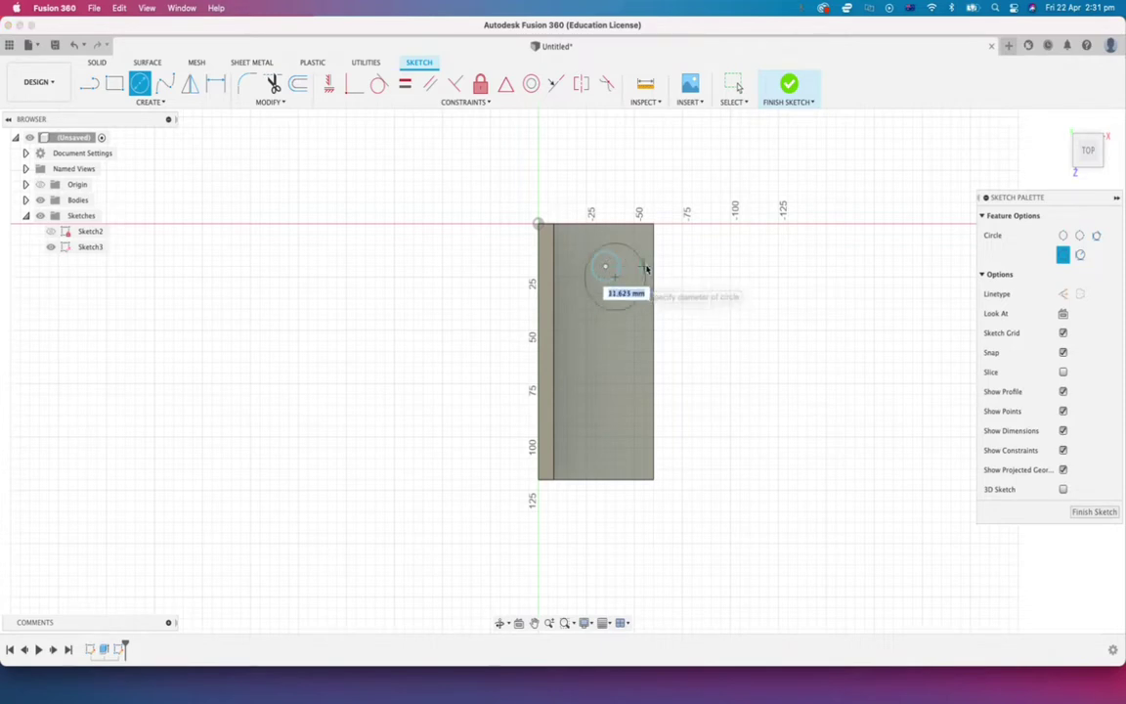
key("Escape")
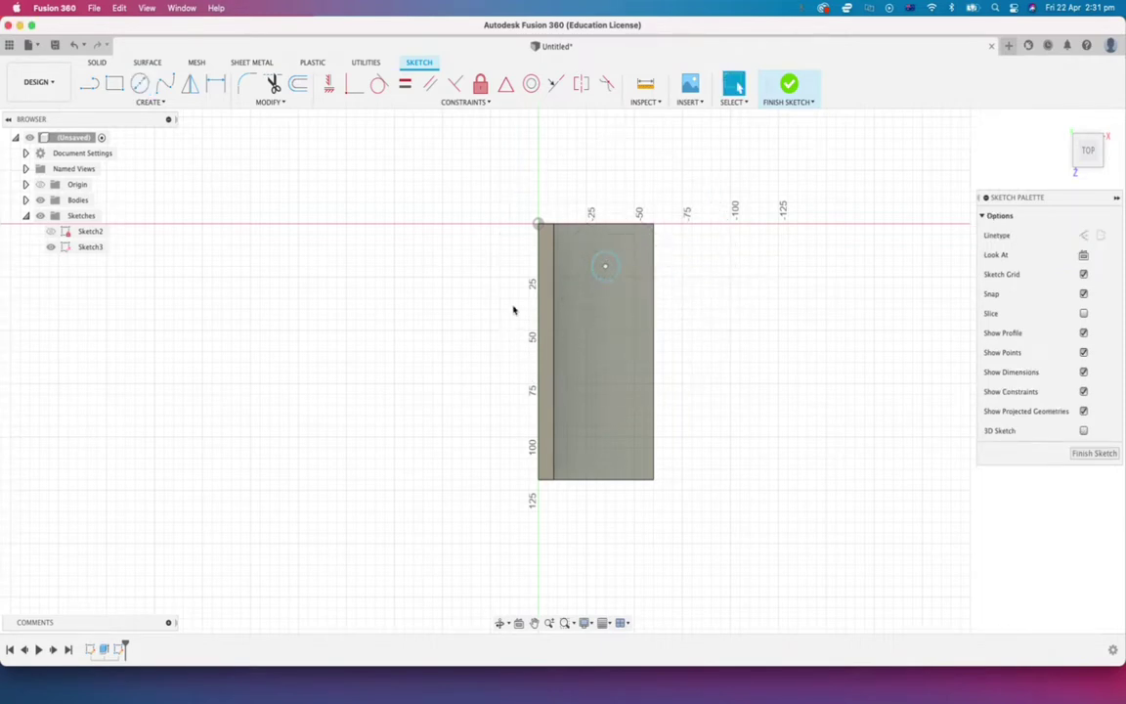
Locate the circle's centre 25 mm from the top edge and 15 mm from the side edge
key("d")
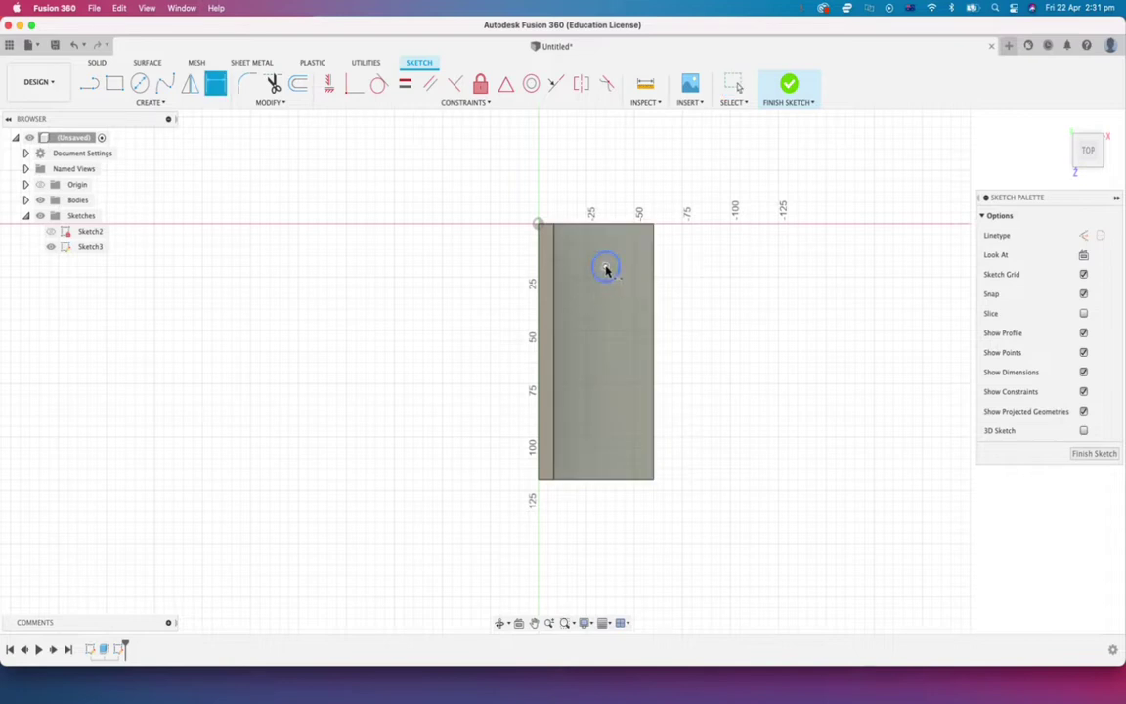
left_click(604, 265)
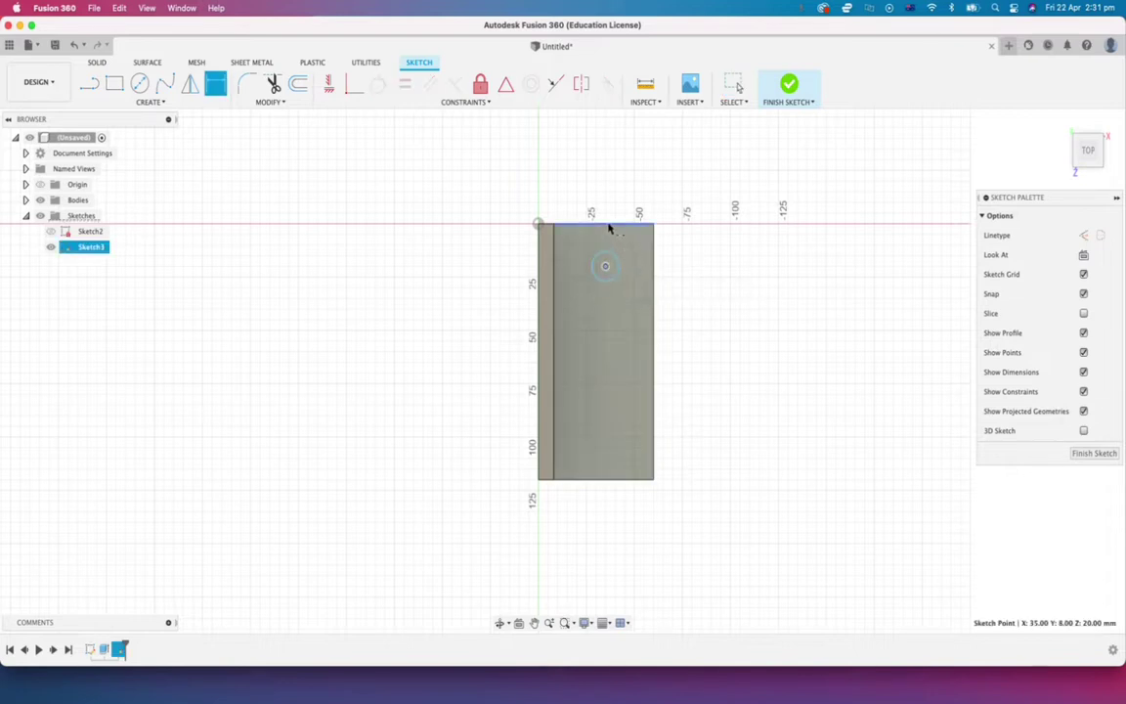
left_click(608, 228)
left_click(674, 239)
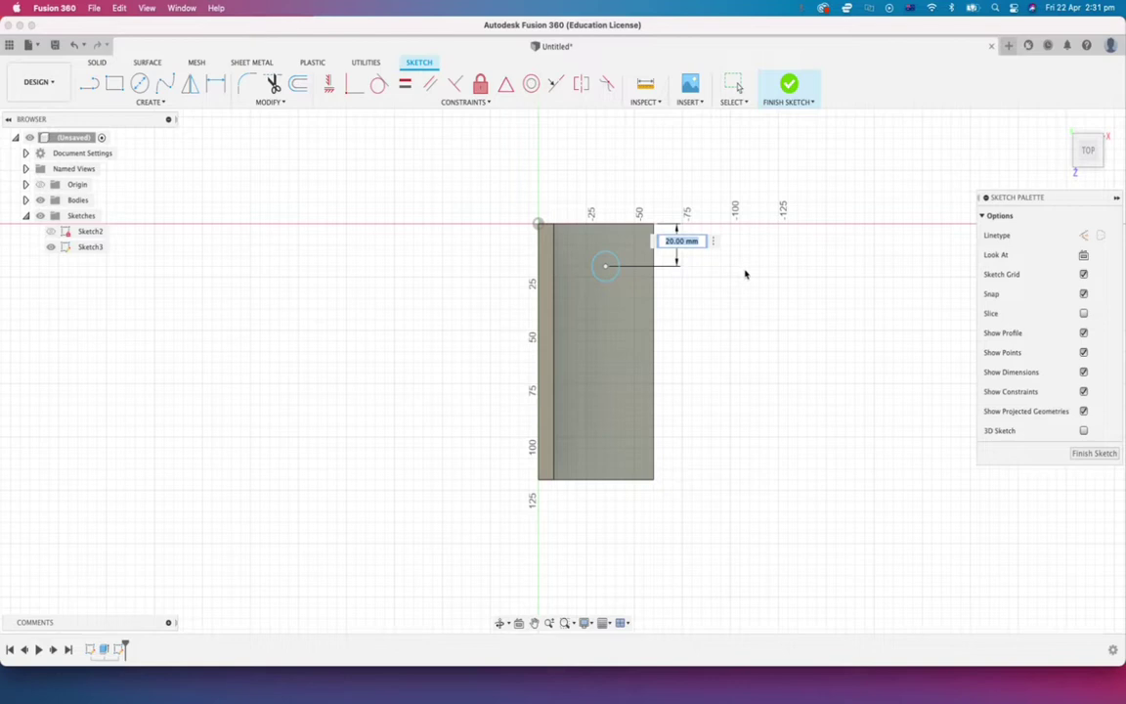
key("BackSpace")
type("25")
key("Return")
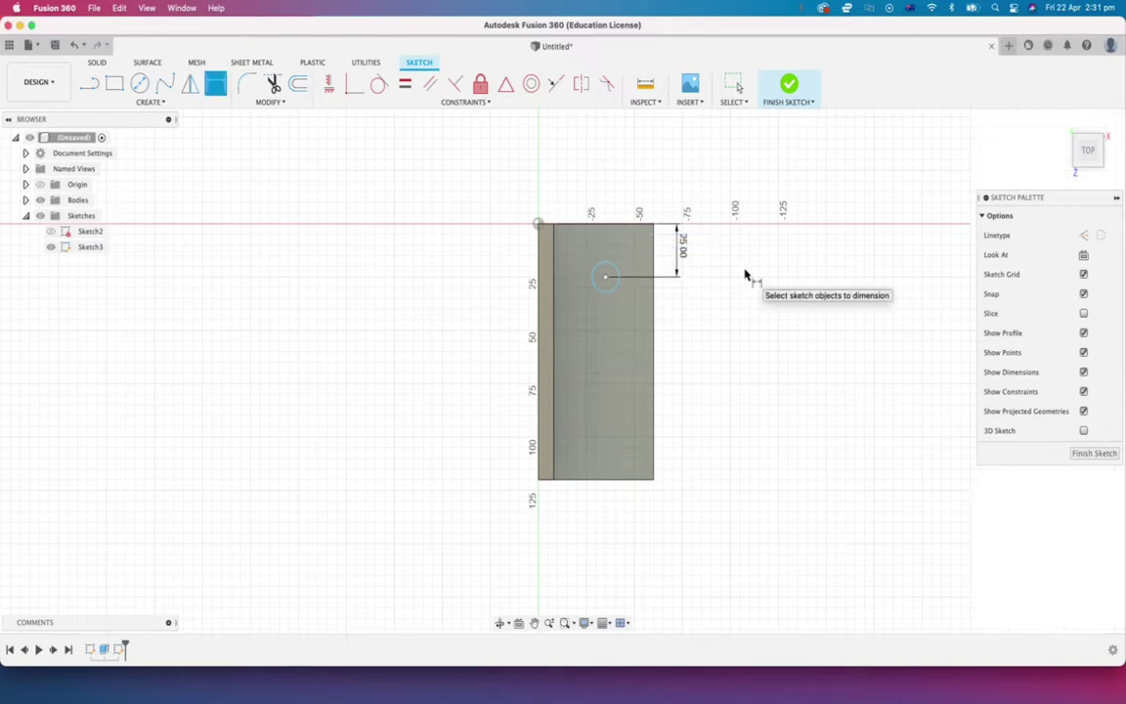
left_click(606, 277)
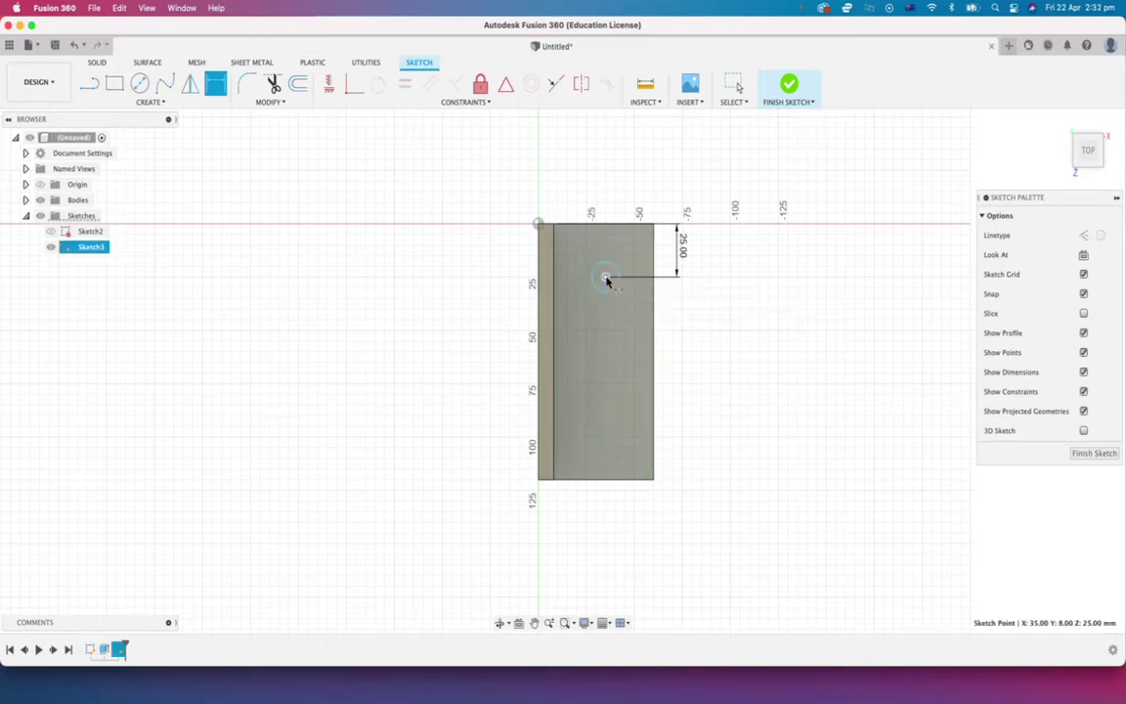
left_click(654, 297)
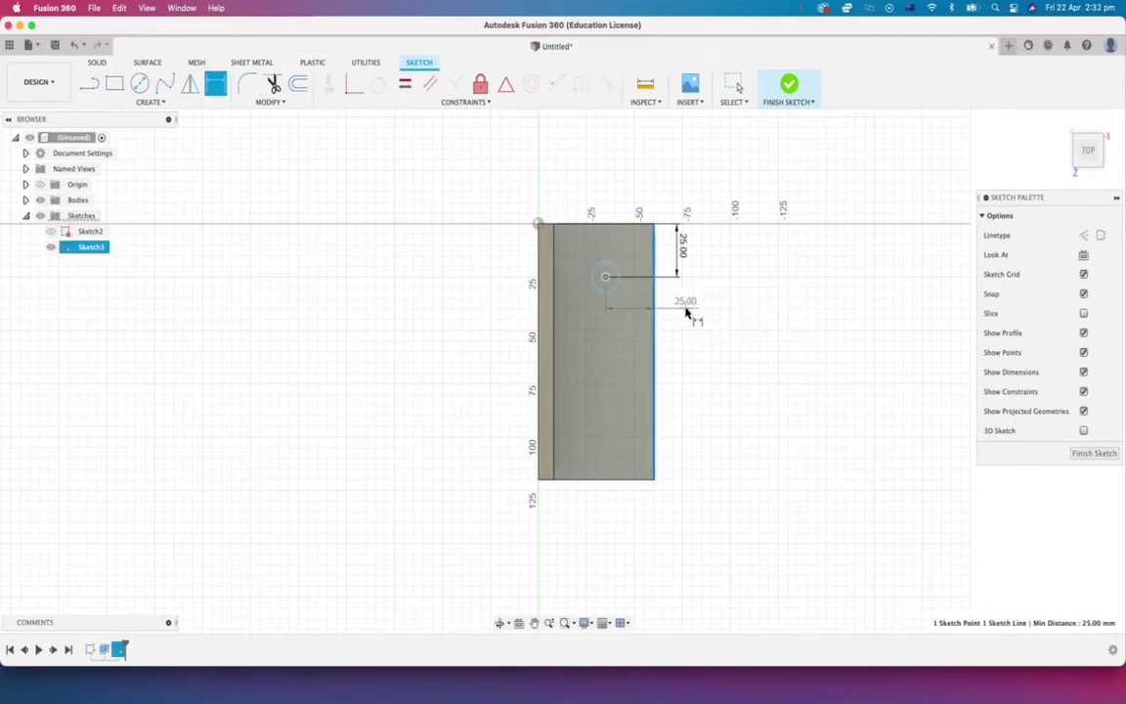
left_click(637, 327)
key("BackSpace")
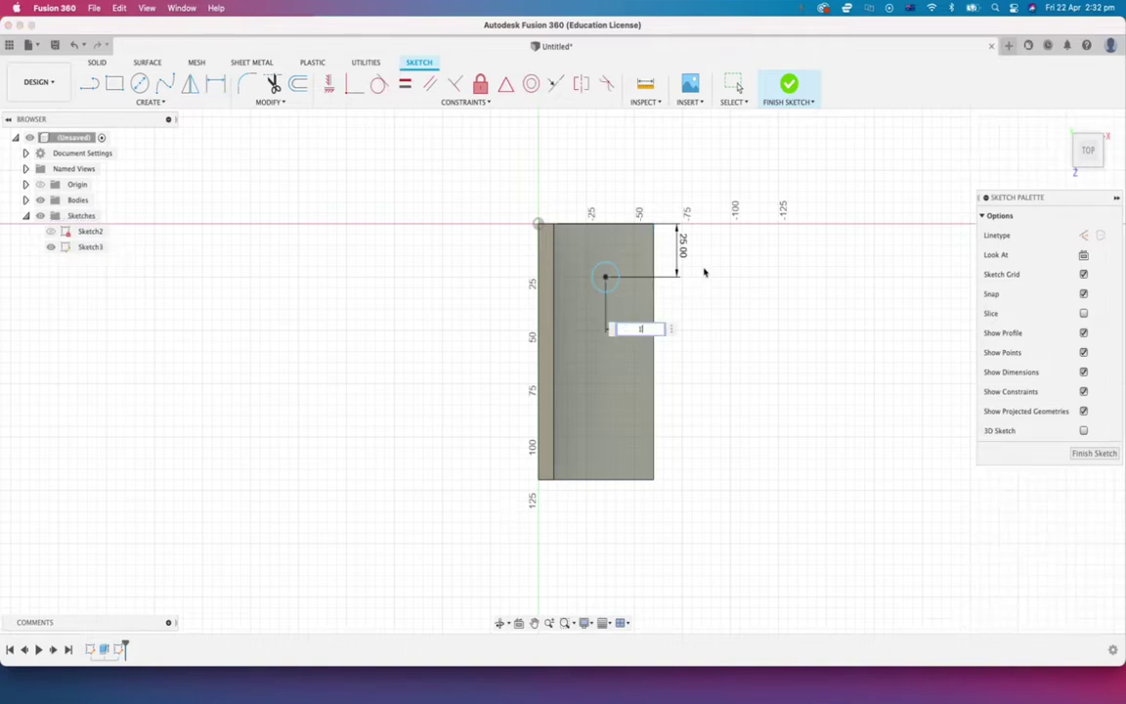
type("15")
key("Return")
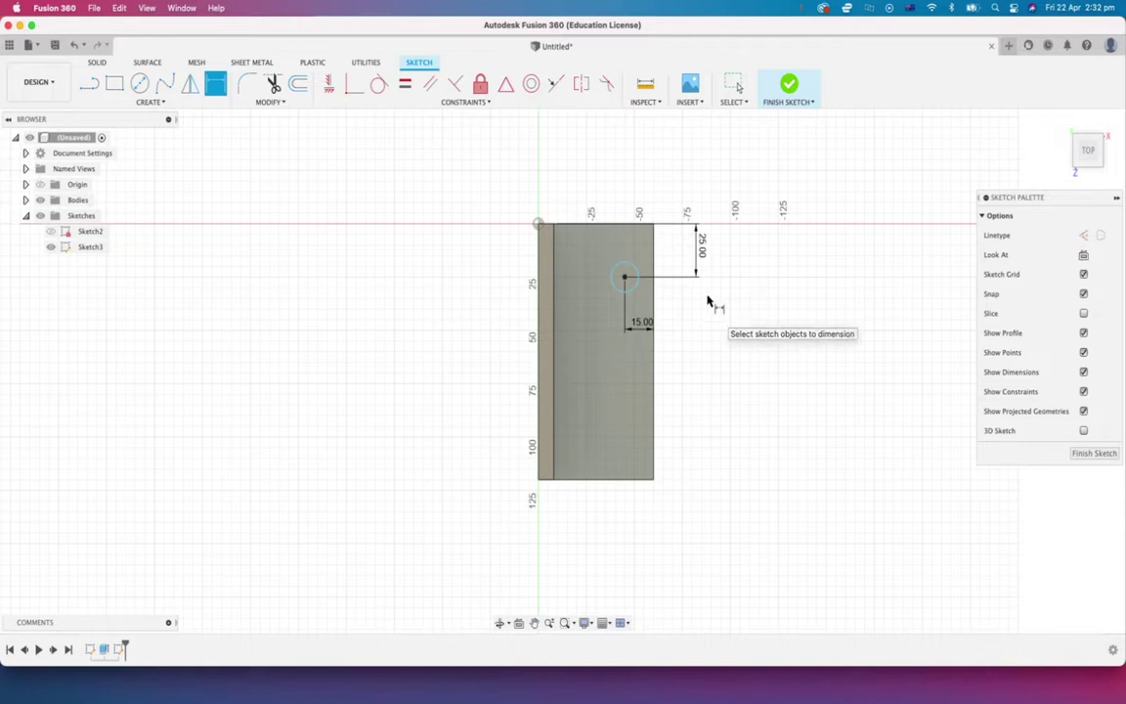
Dimension the circle's diameter to 8 mm and move the Ø8.00 label near the top edge
left_click(635, 290)
left_click(585, 171)
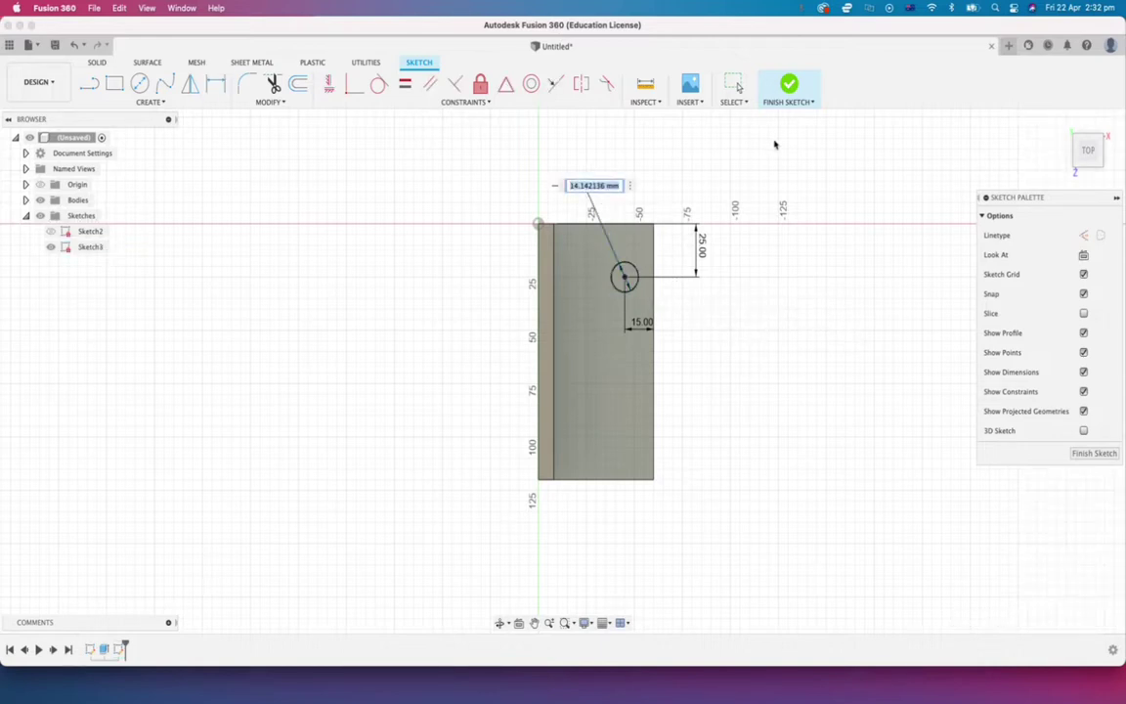
key("BackSpace")
key("Return")
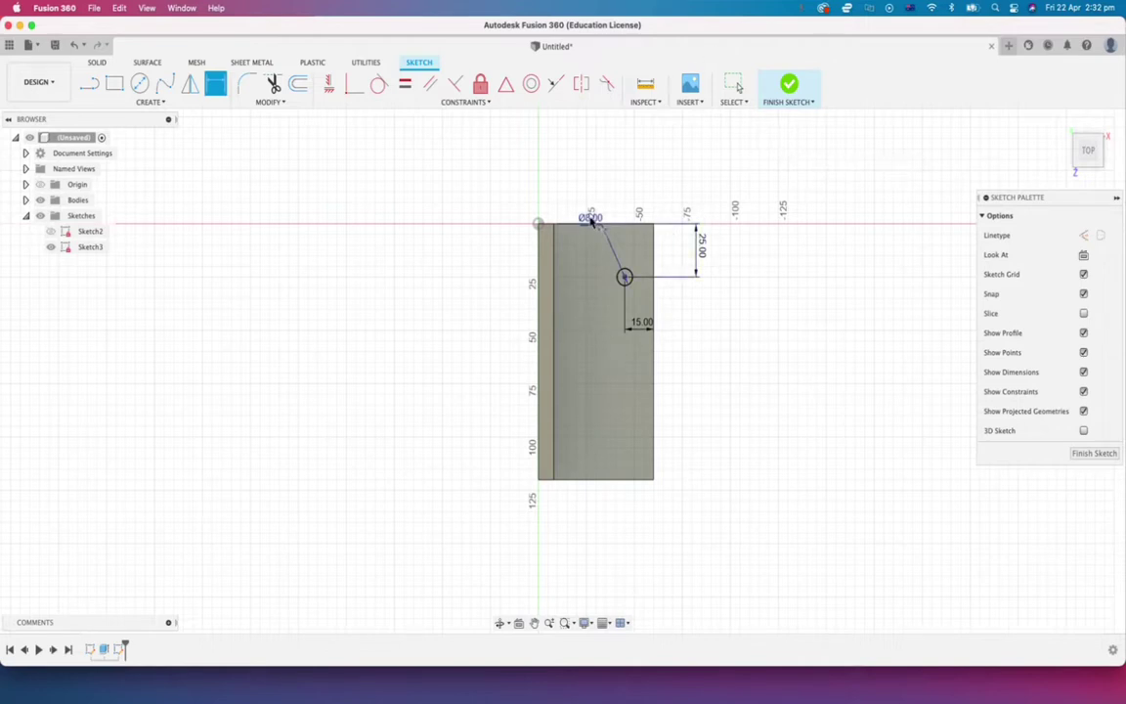
left_click_drag(590, 217, 584, 189)
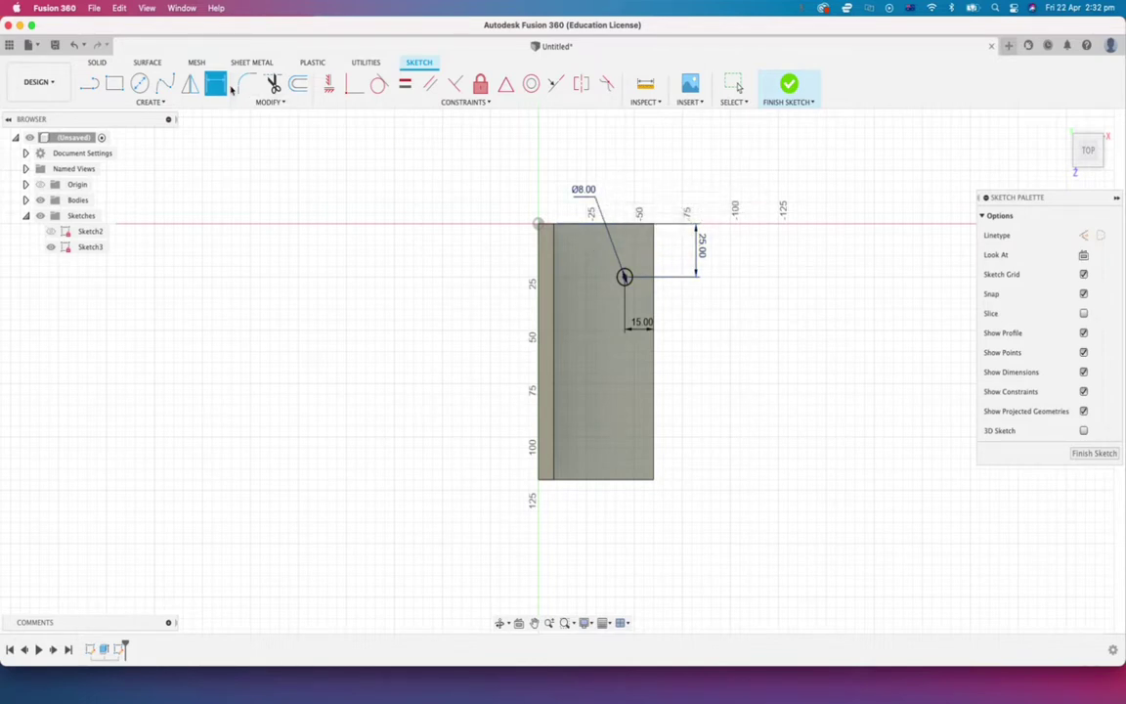
Draw a second circle near the bottom end, linking its end distance to d13
left_click(140, 83)
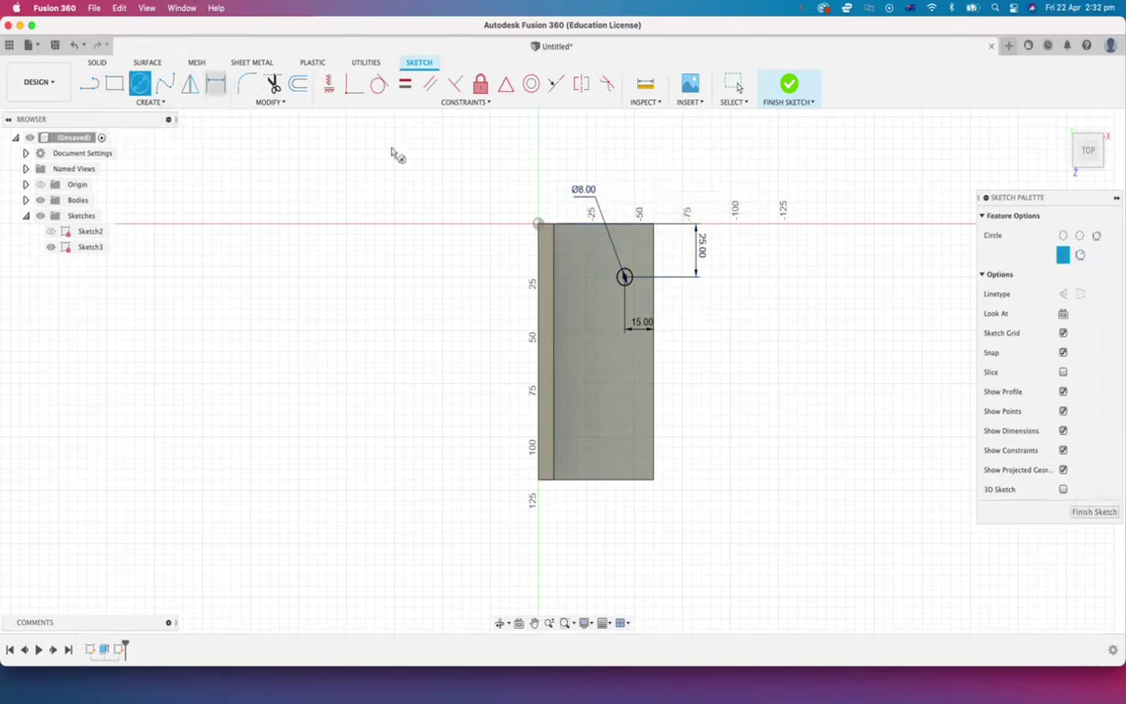
left_click(606, 437)
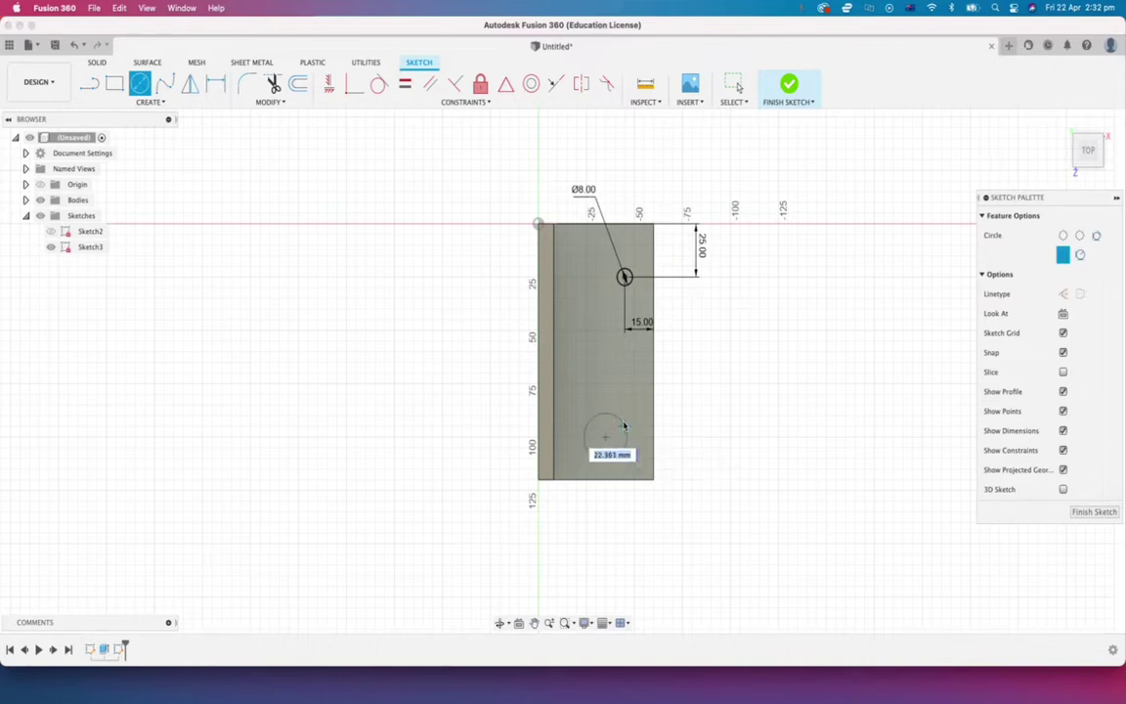
left_click(626, 427)
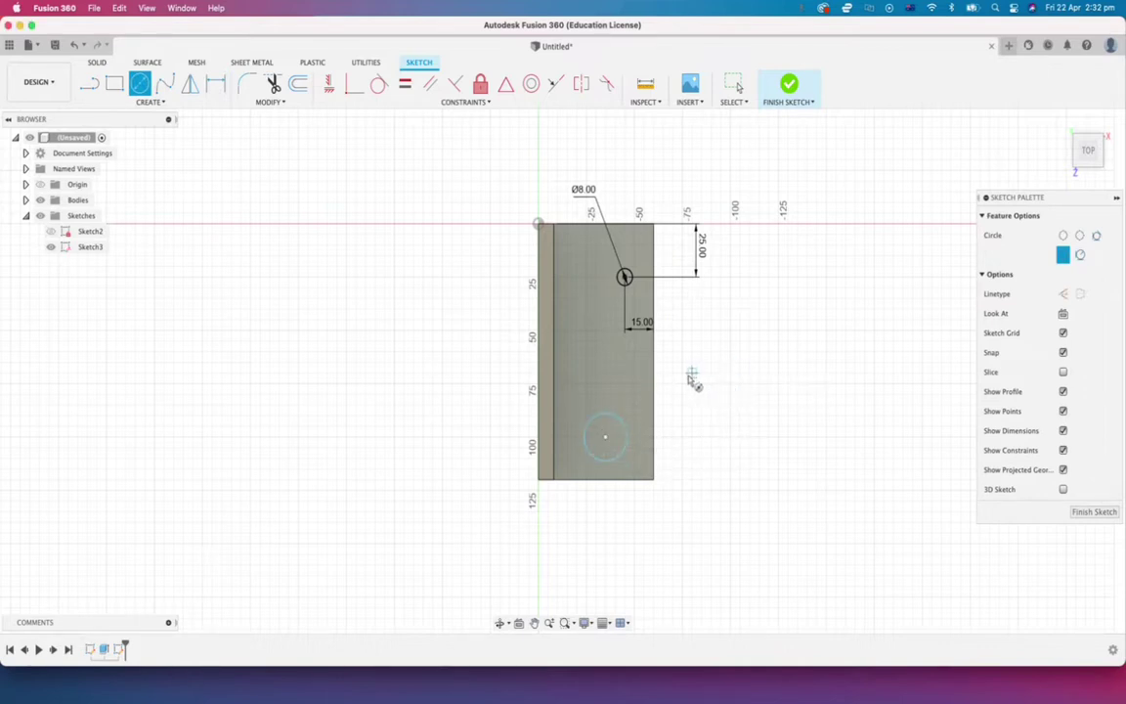
key("d")
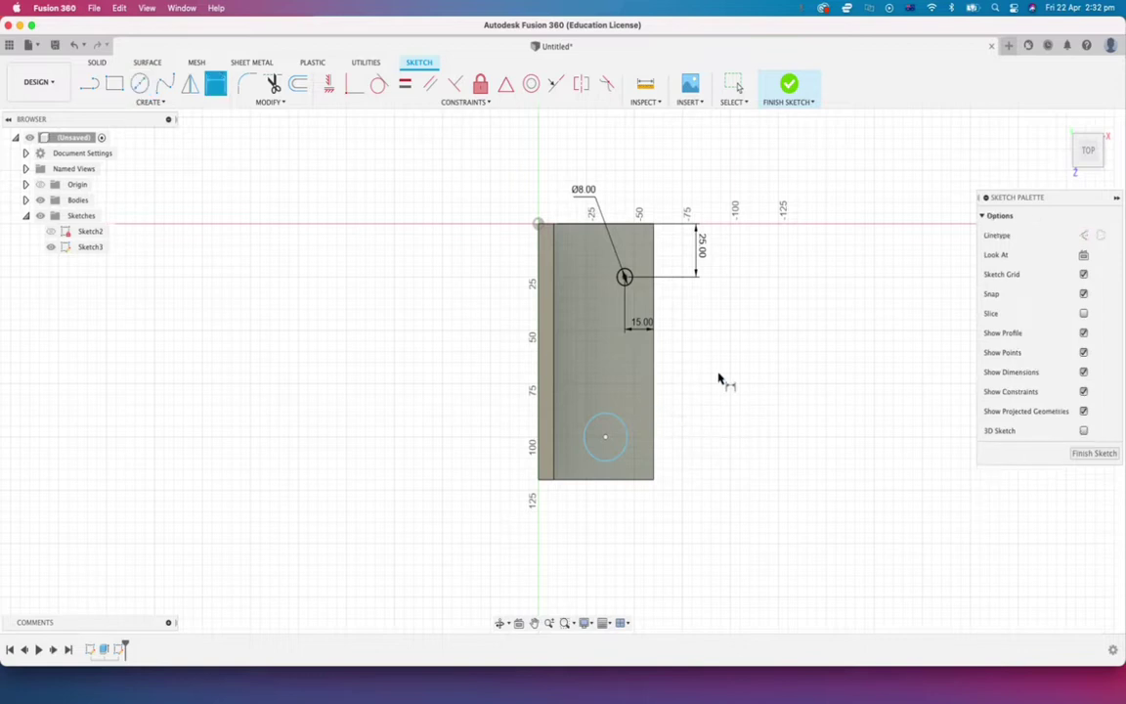
left_click(622, 479)
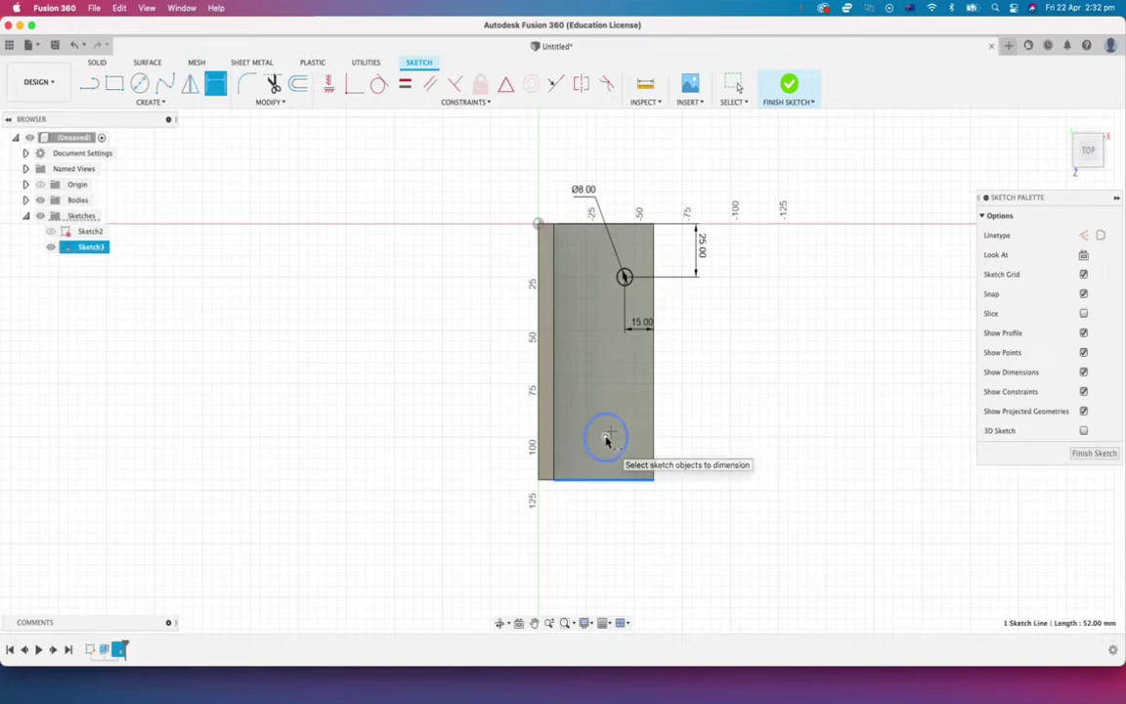
left_click(606, 437)
left_click(688, 455)
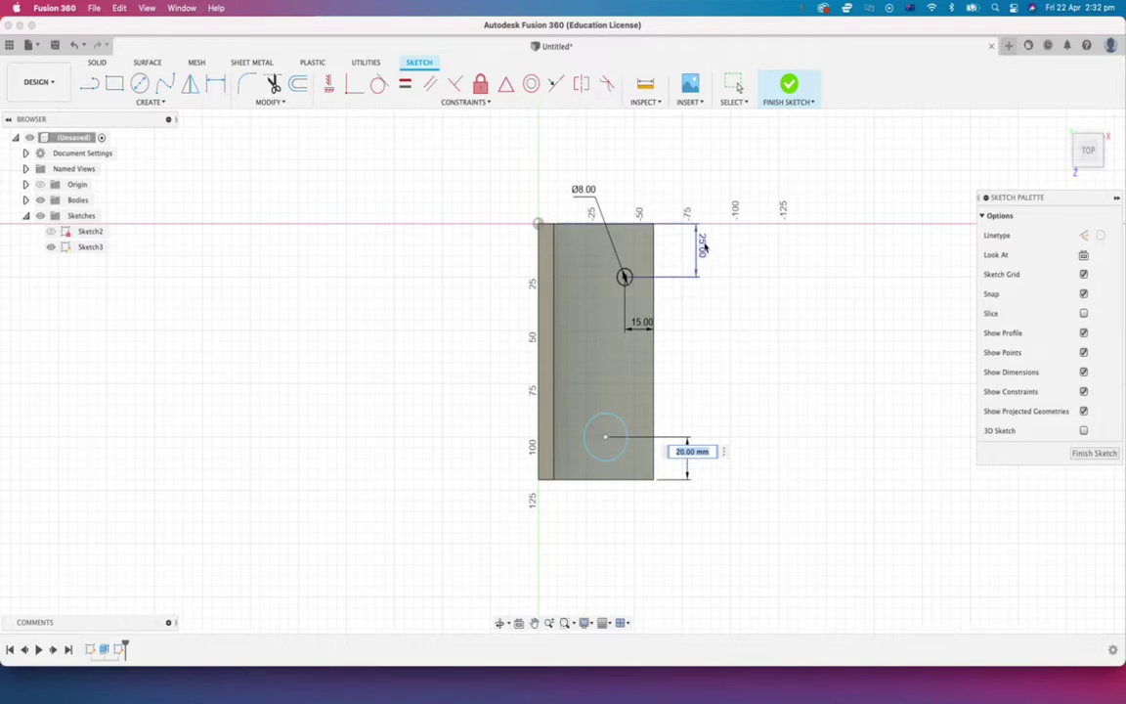
type("d13")
key("Return")
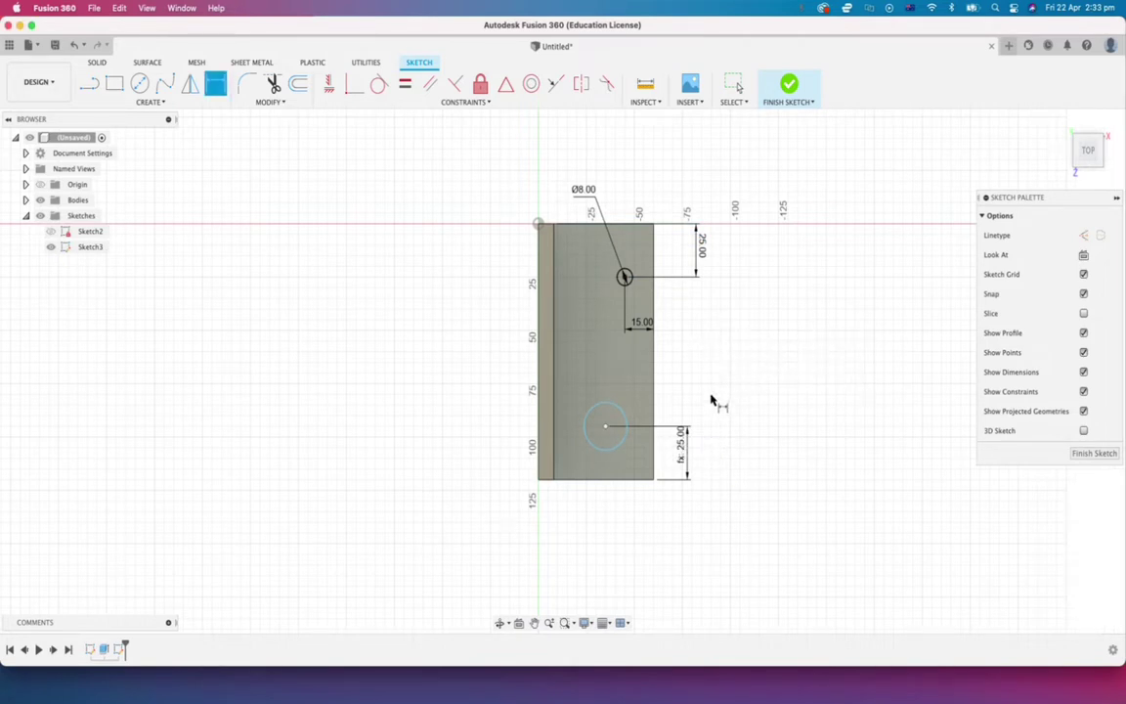
Link the second circle's side distance to the first hole's 15 mm and diameter to 8 mm
left_click(603, 428)
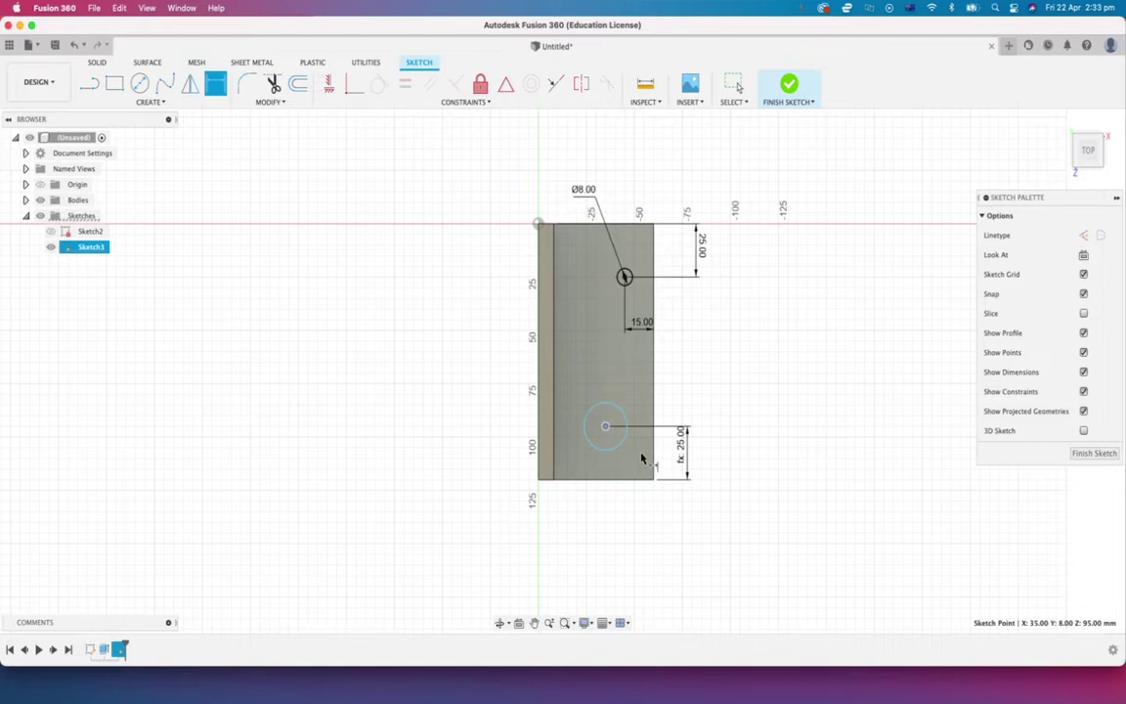
left_click(652, 451)
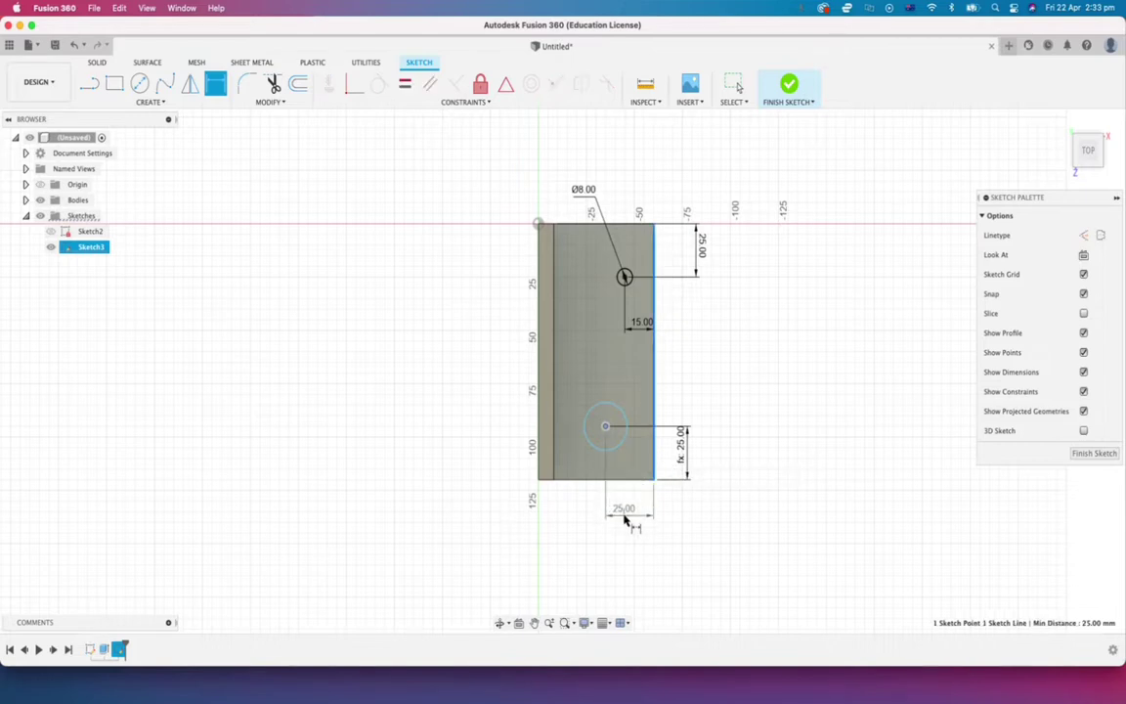
left_click(630, 515)
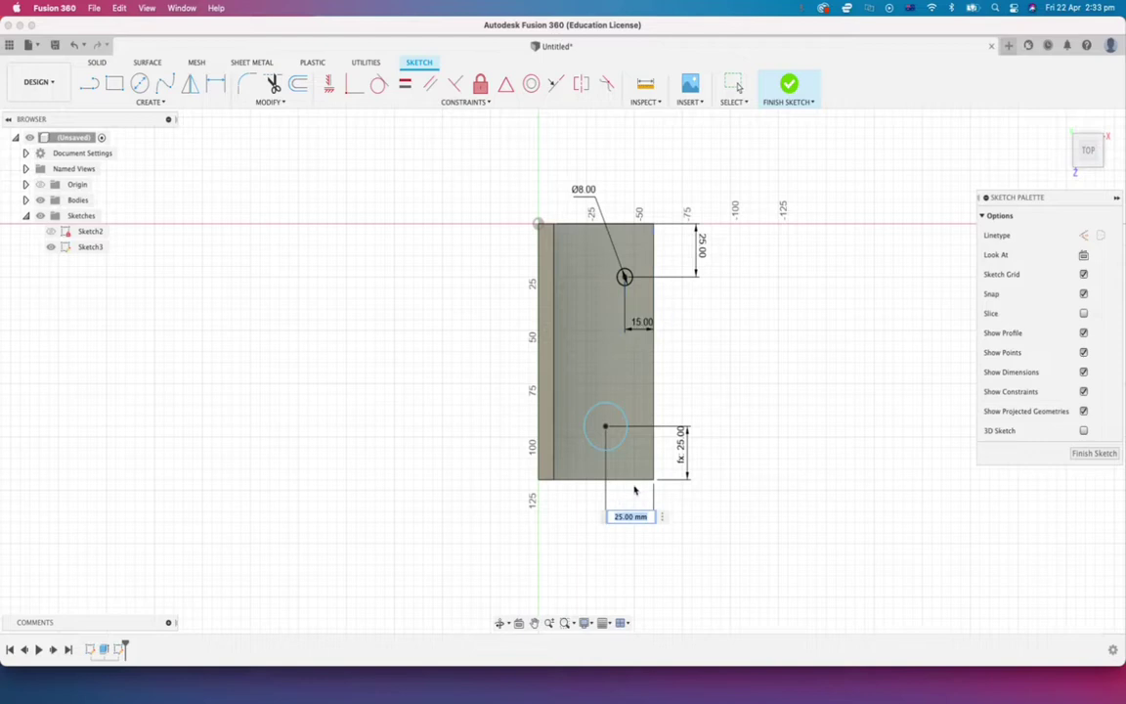
left_click(640, 323)
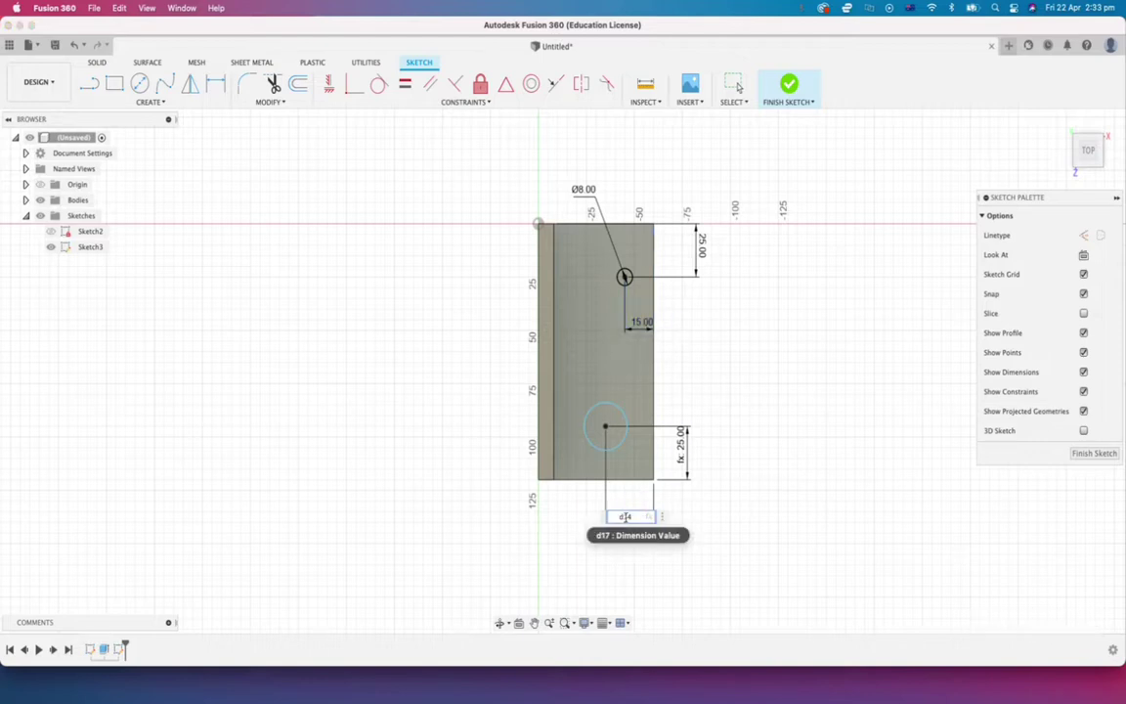
key("Return")
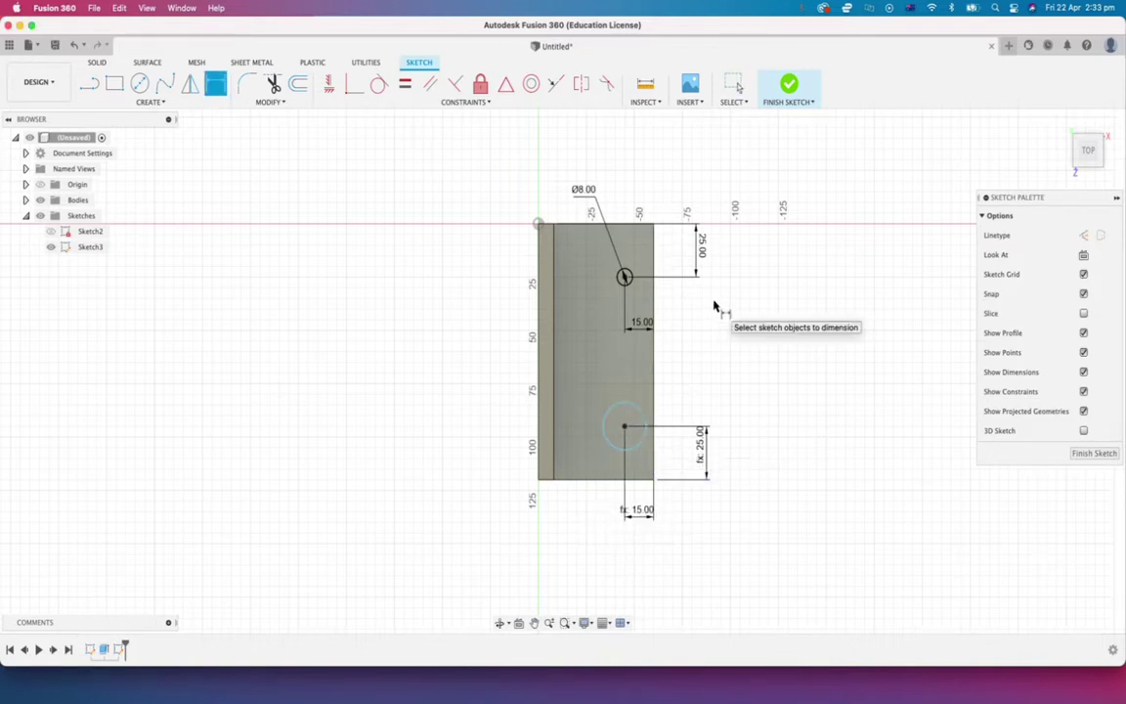
left_click(611, 415)
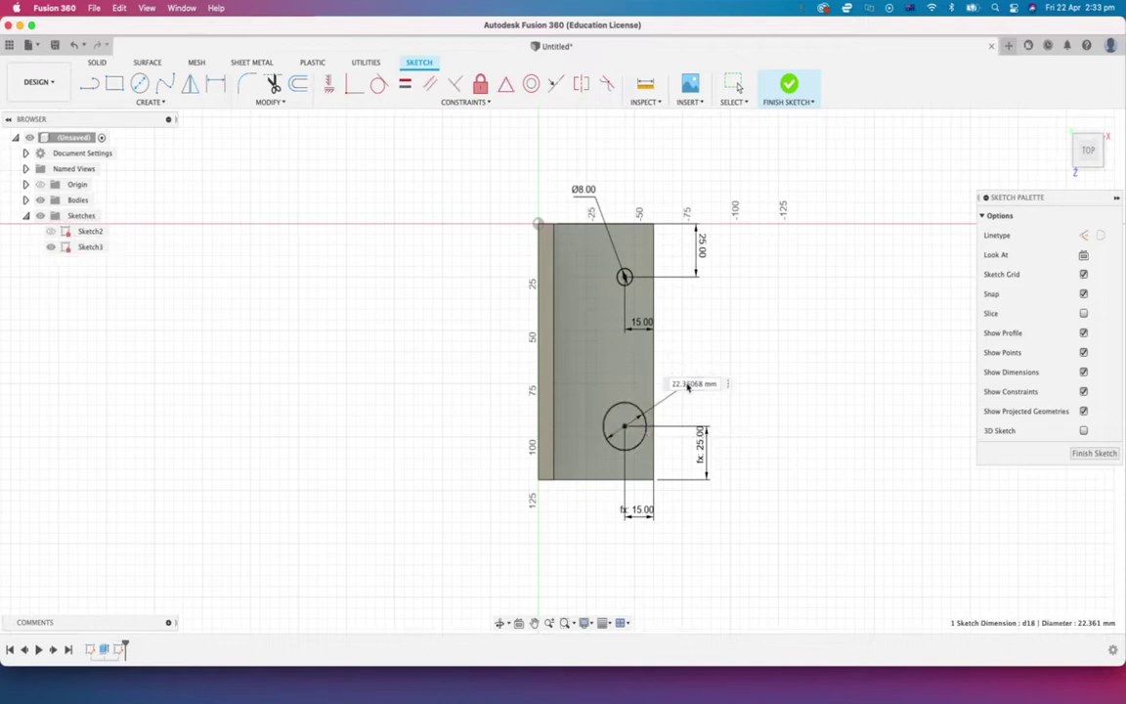
left_click(684, 383)
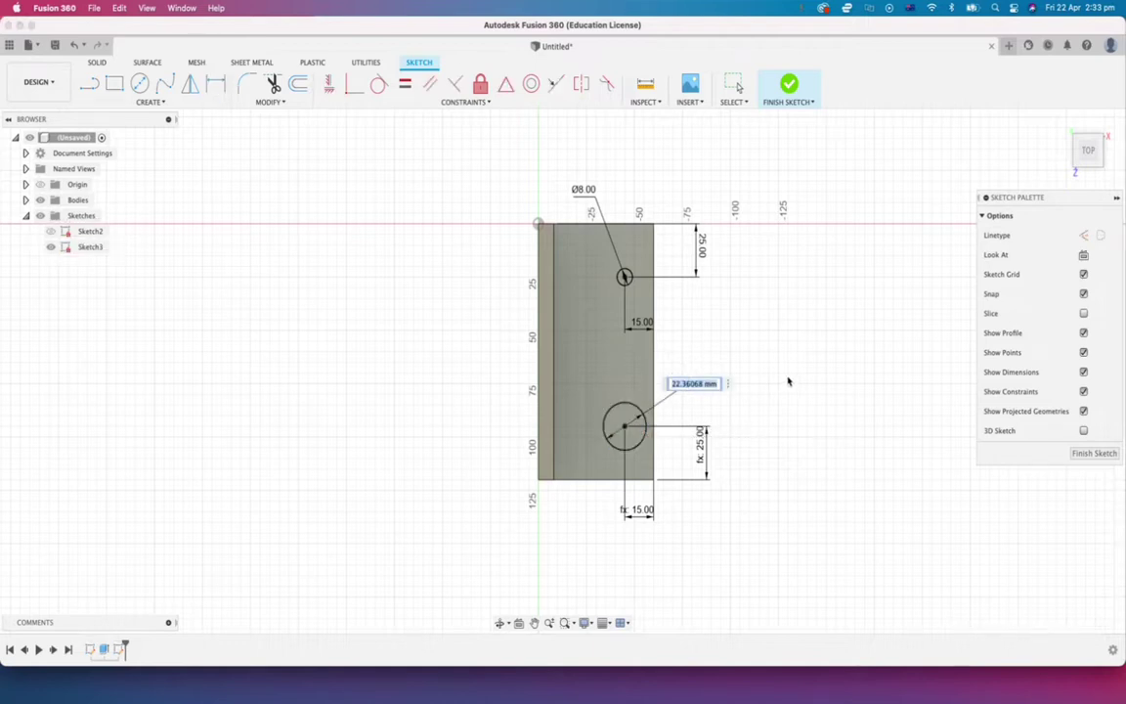
left_click(586, 195)
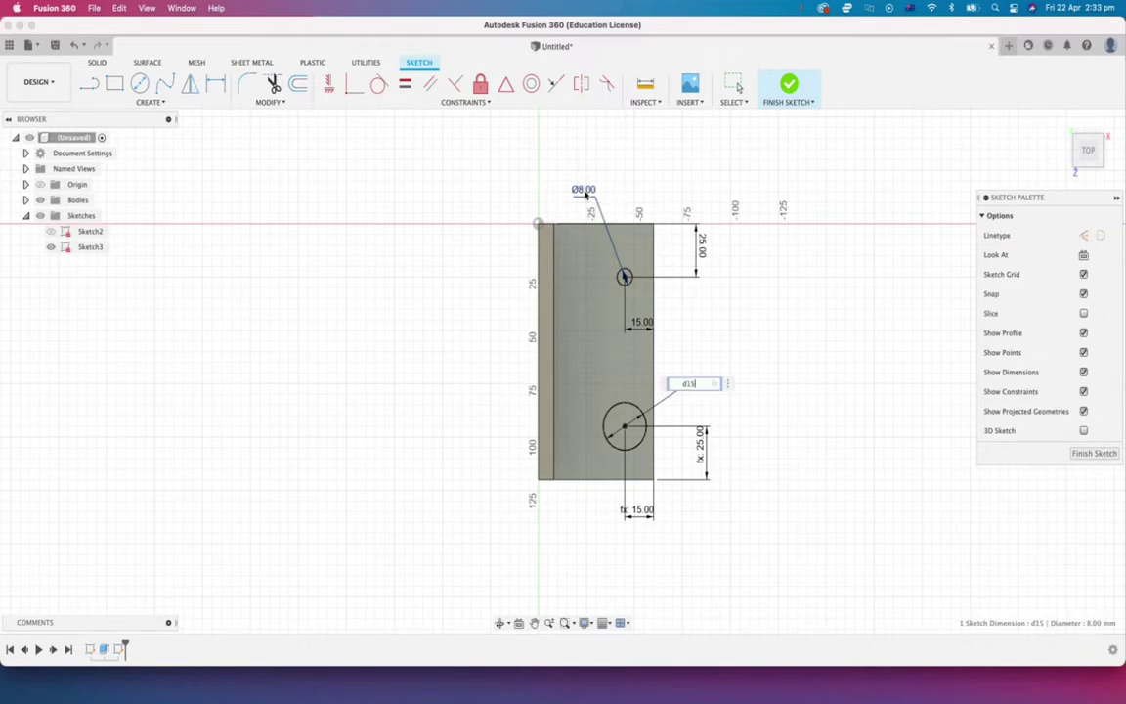
key("Return")
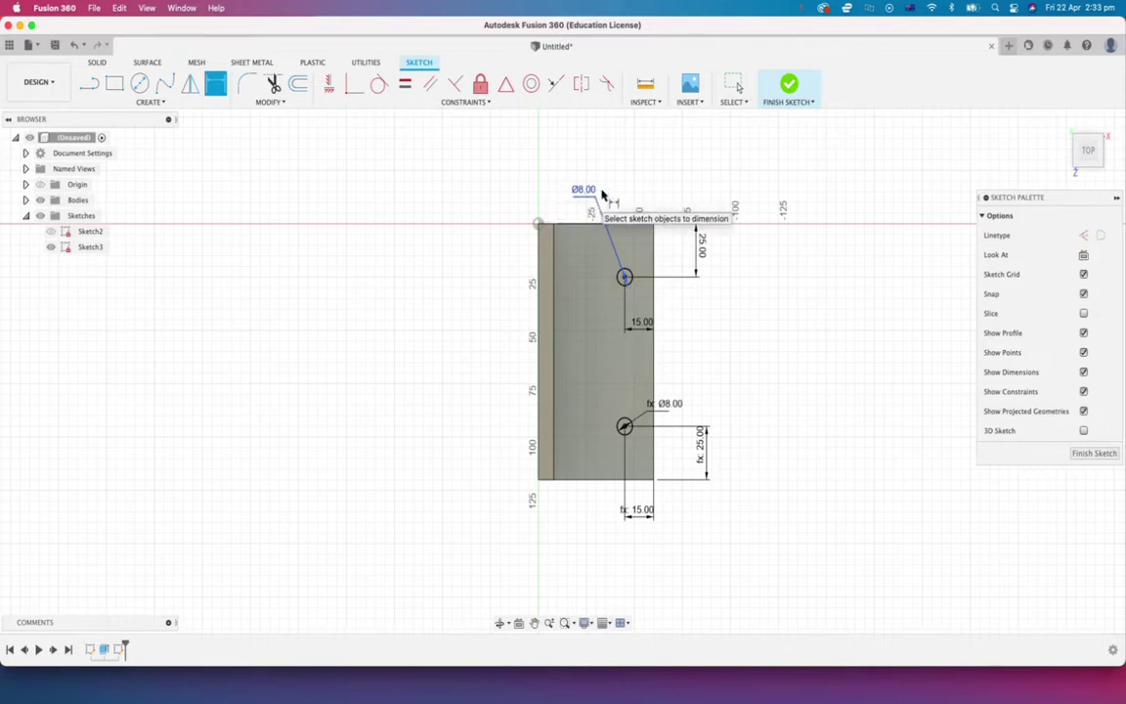
Change the first hole's diameter to 10 mm, resizing both linked holes
double_click(584, 189)
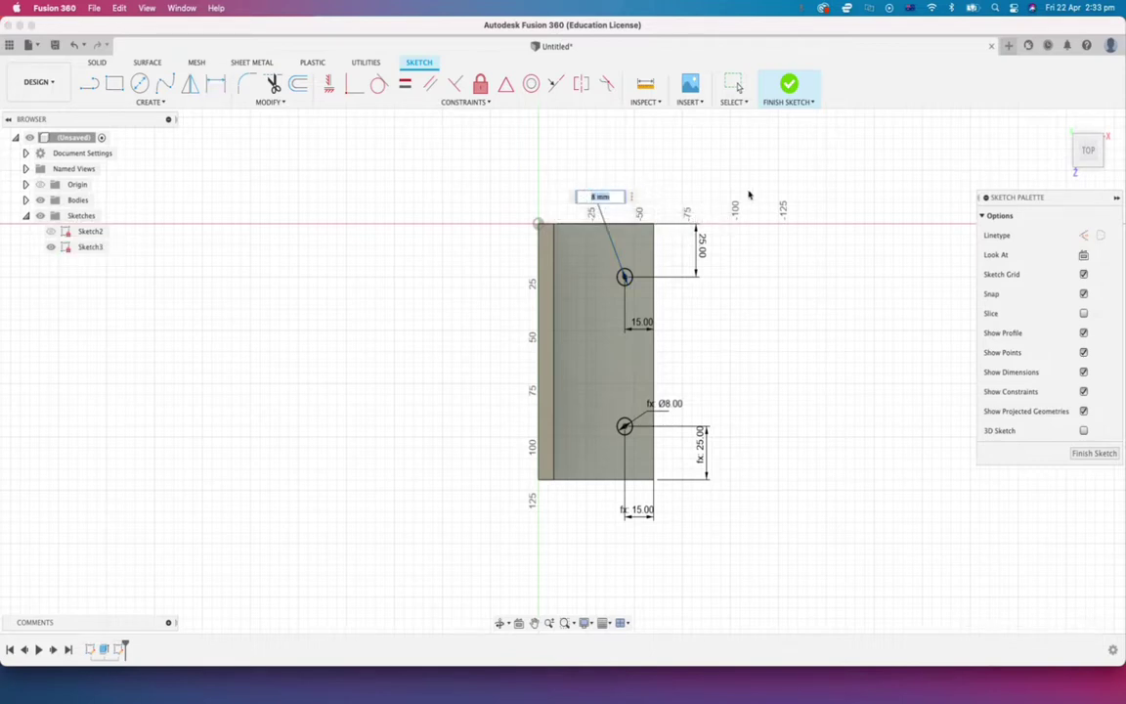
type("10")
key("Return")
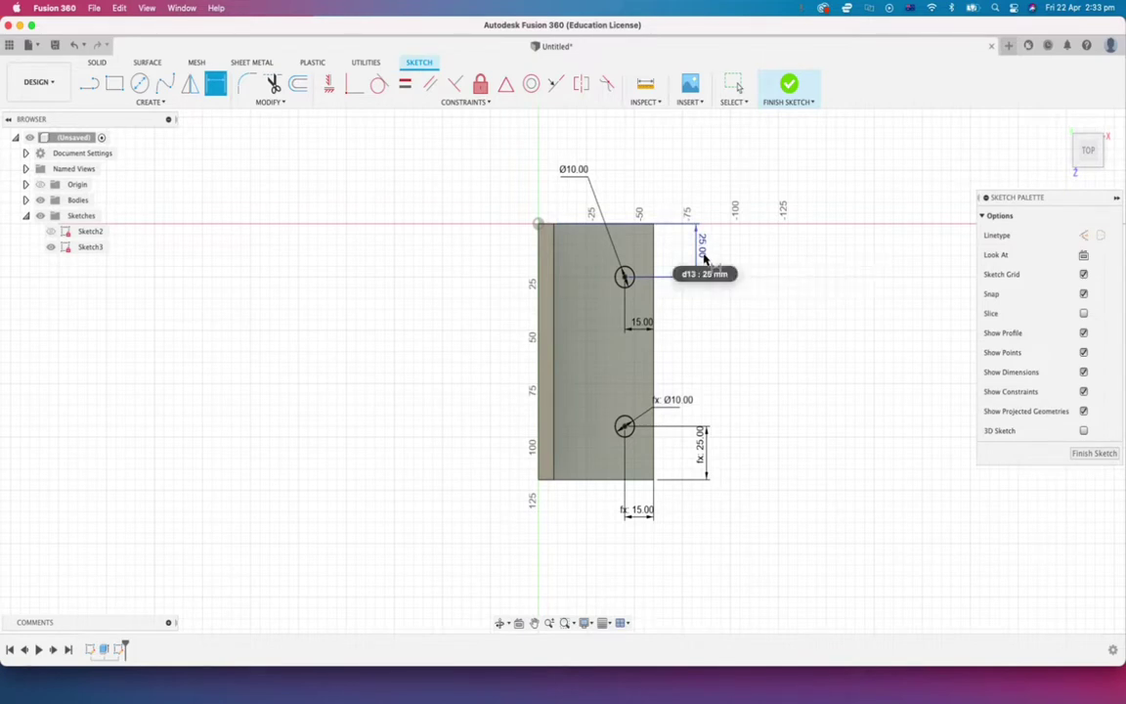
Change the 25 mm end distance to 20 mm and finish the sketch
double_click(704, 257)
key("BackSpace")
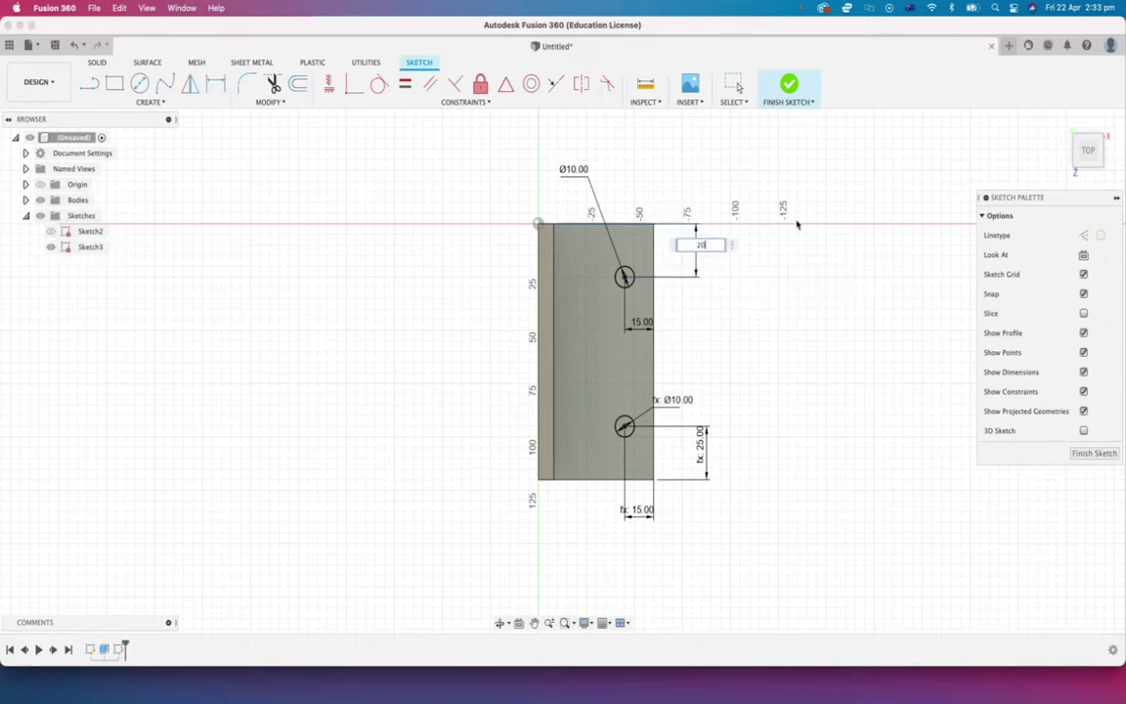
type("20")
key("Return")
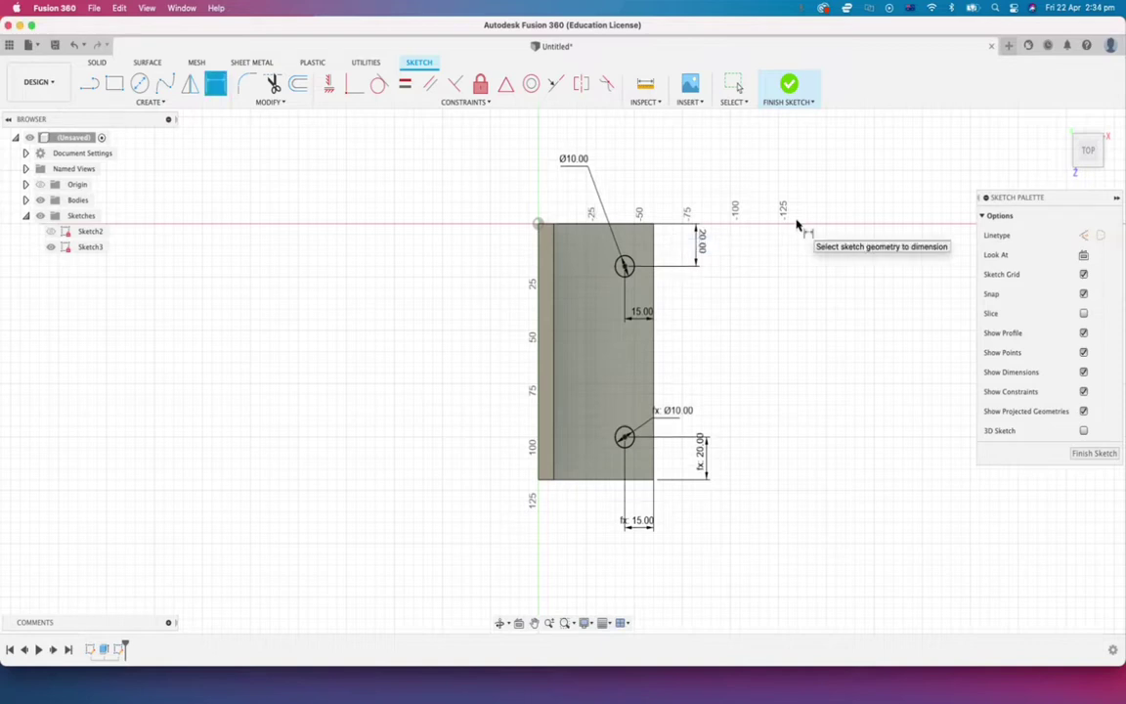
left_click(772, 102)
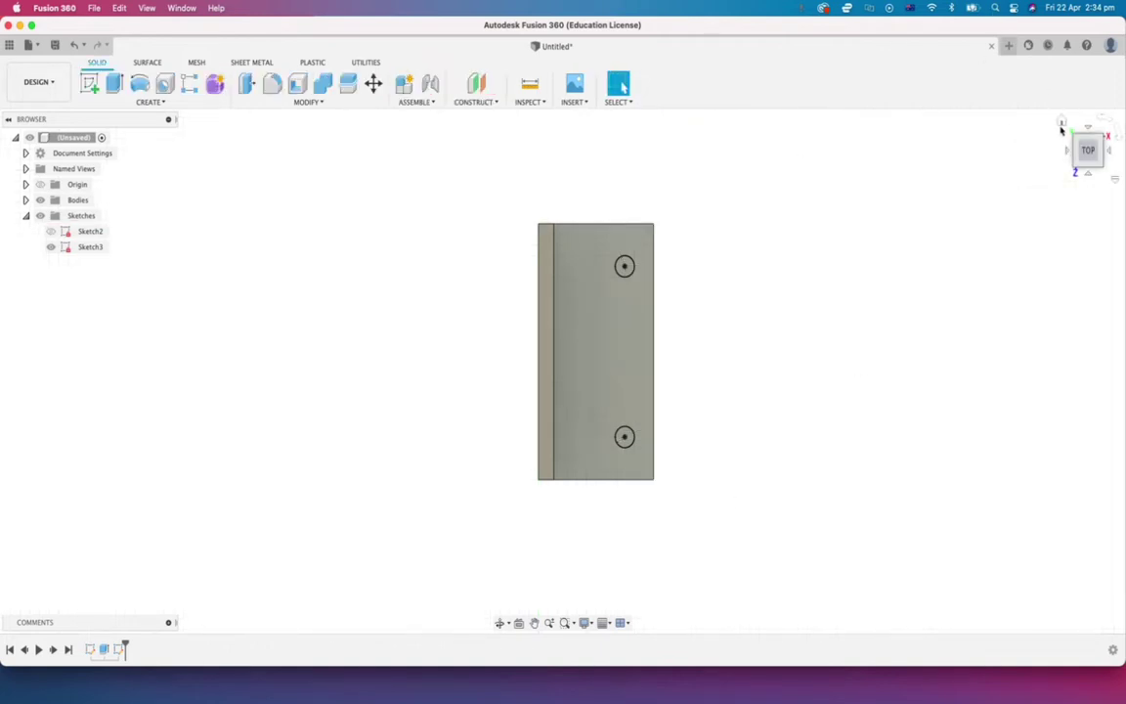
Extrude-cut both hole circles through the flange with the extent set to All
left_click(1061, 123)
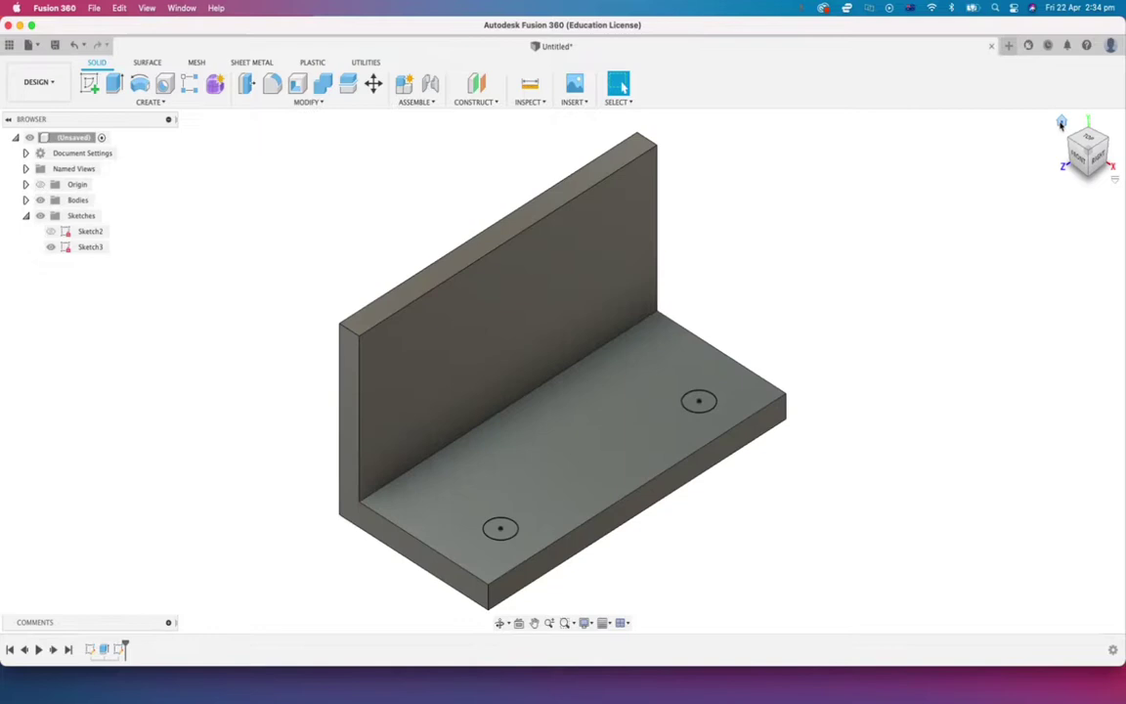
left_click(499, 528)
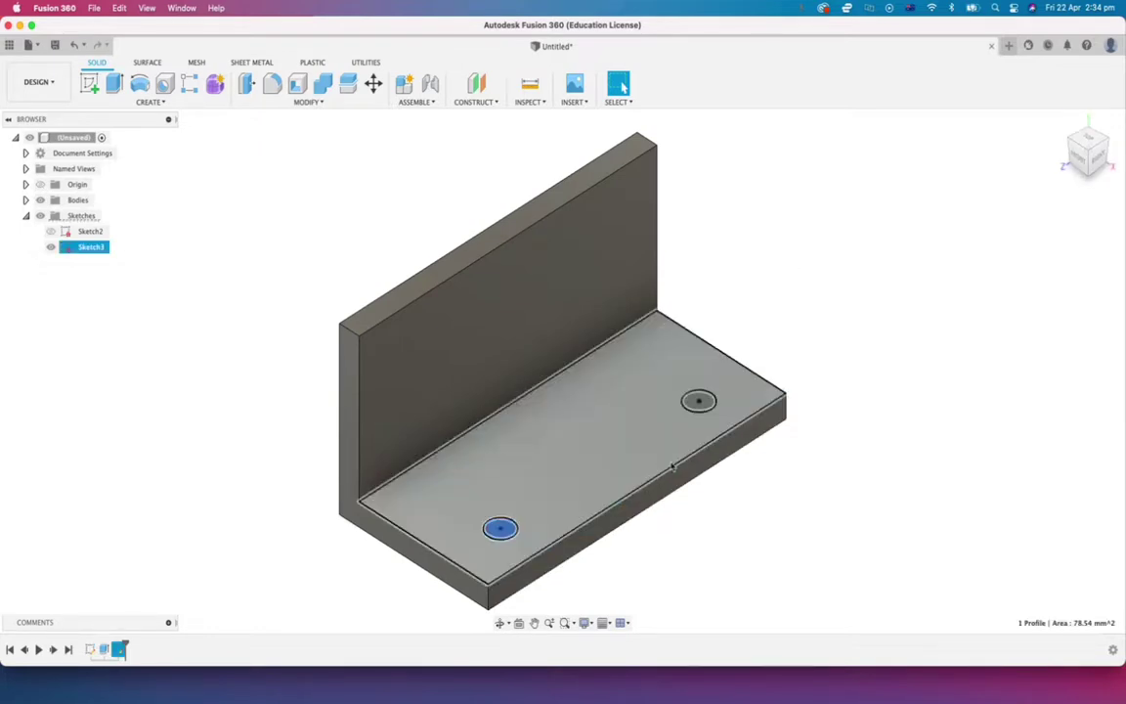
left_click(697, 401)
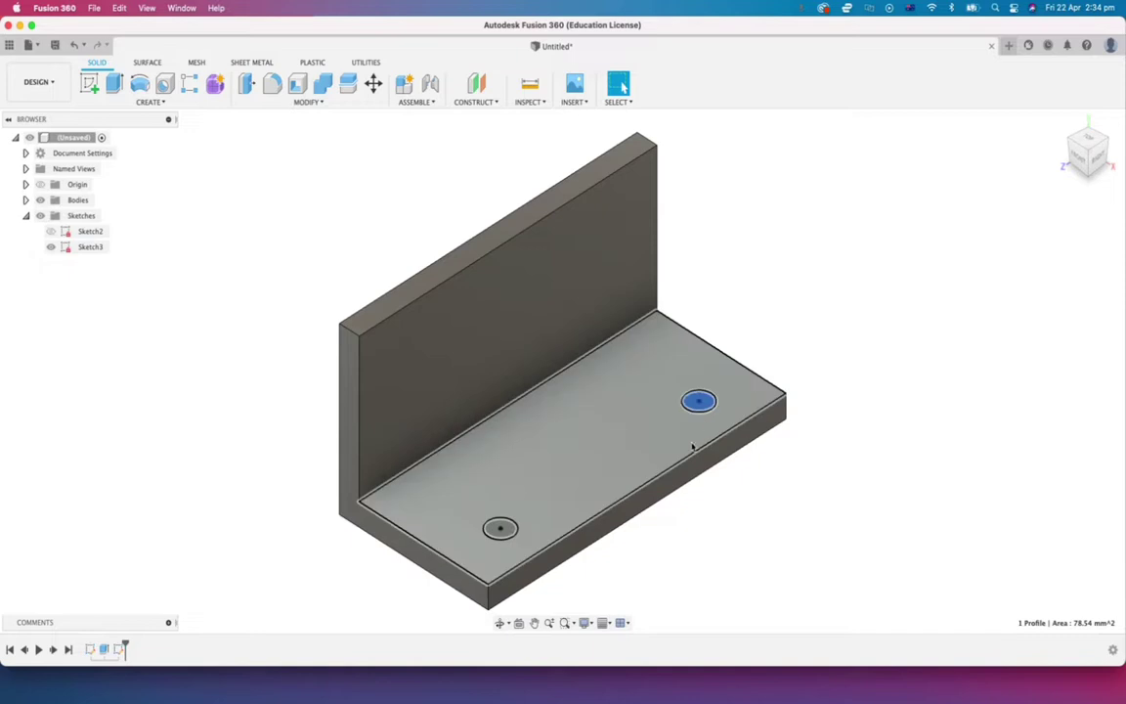
left_click(500, 528, "shift")
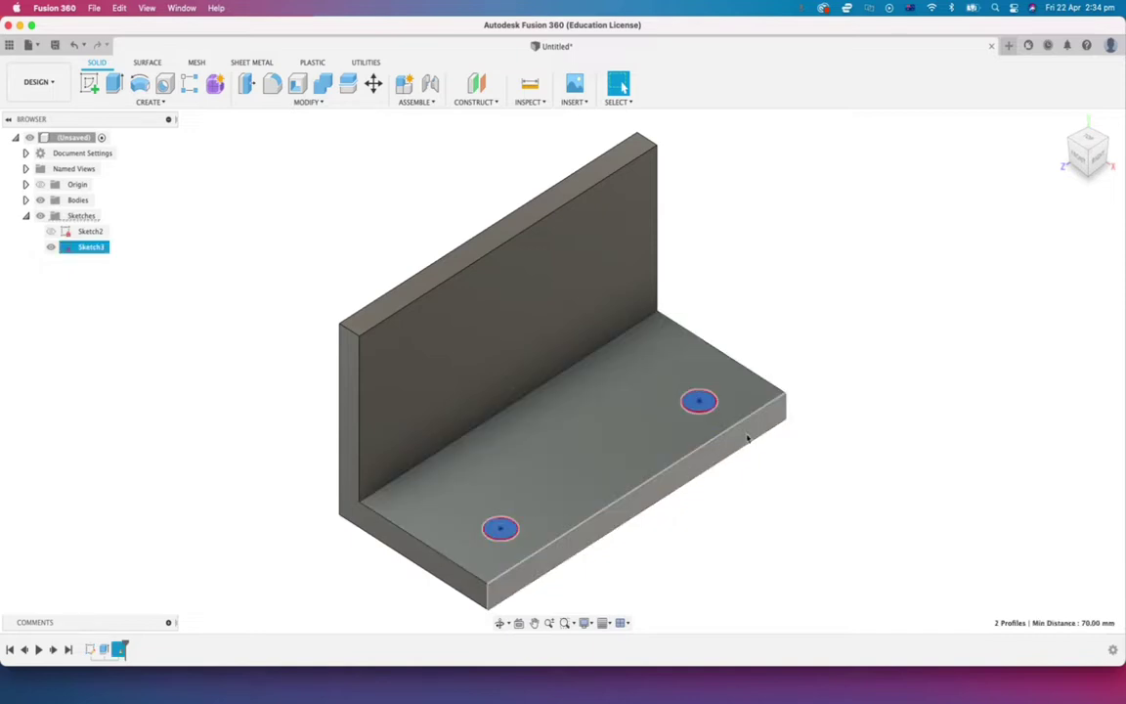
left_click(113, 85)
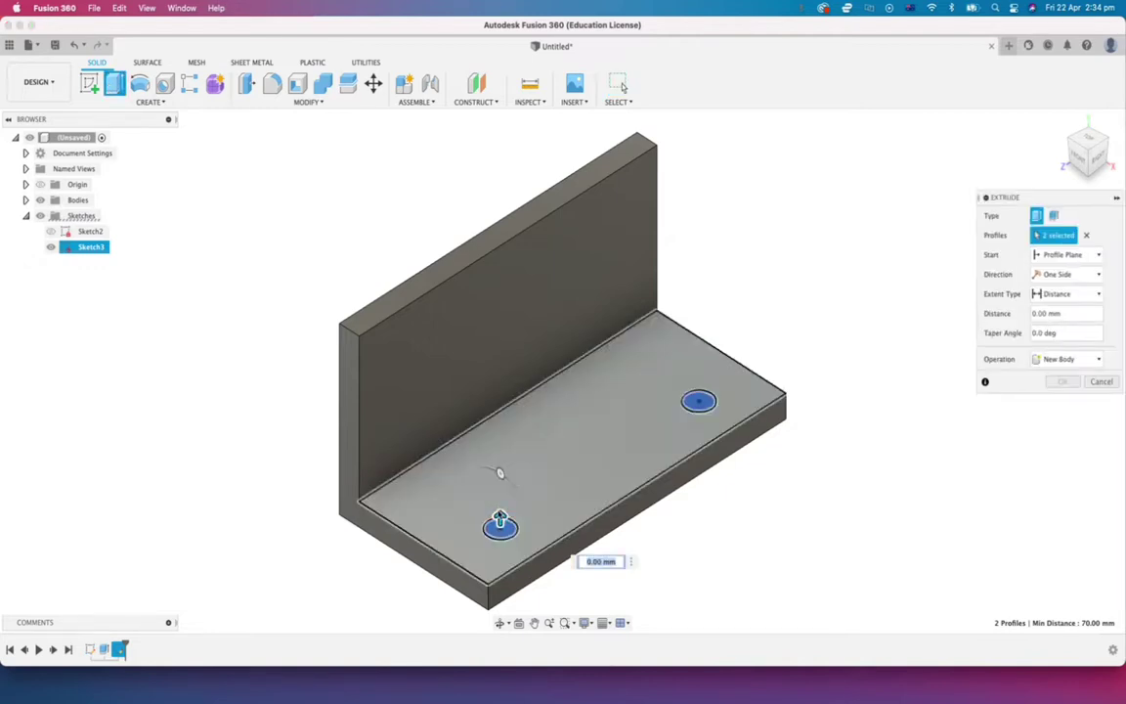
left_click_drag(499, 519, 491, 588)
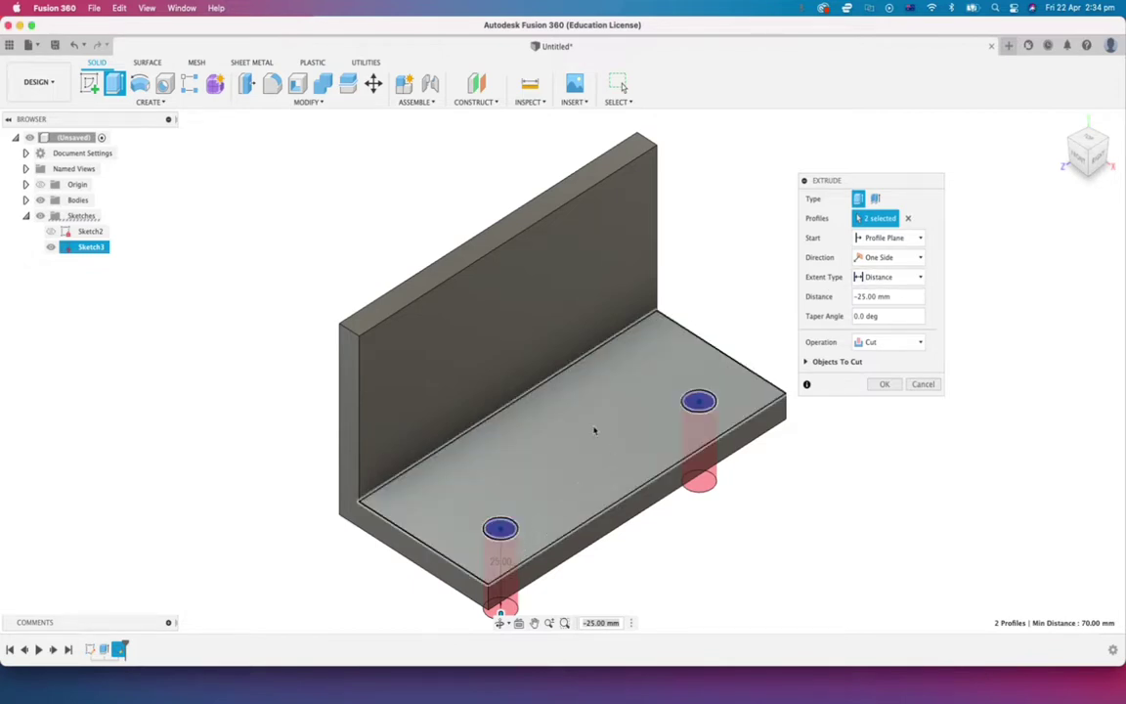
middle_click_drag(591, 430, 591, 426, "shift")
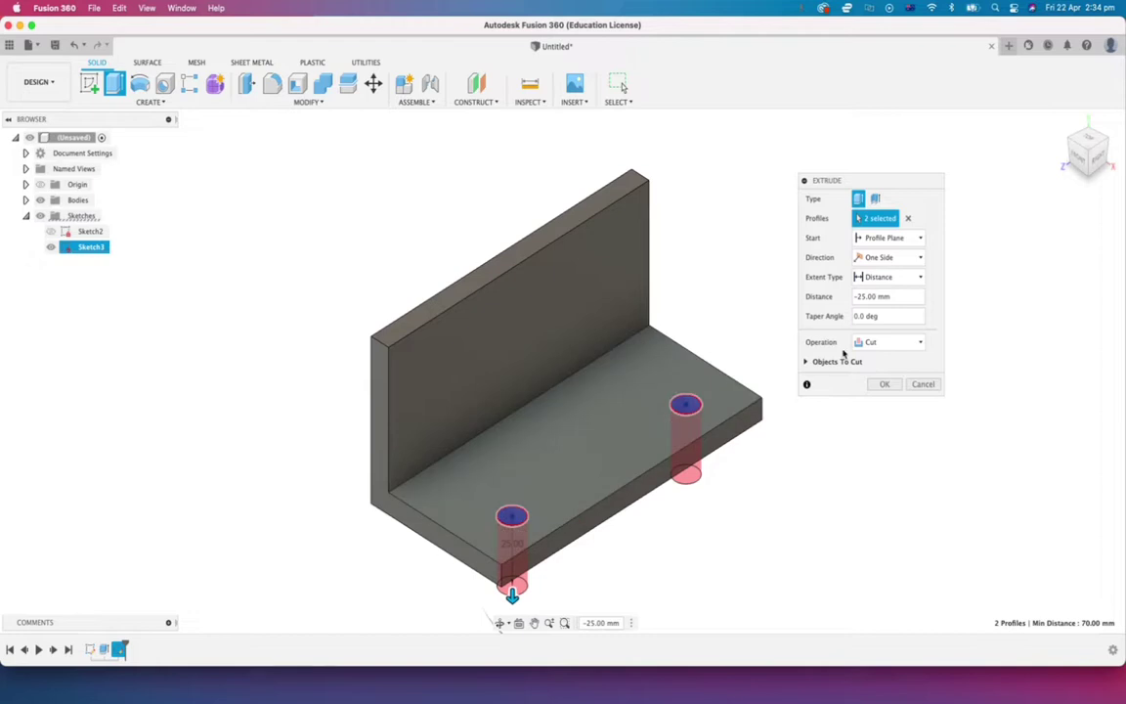
left_click(904, 280)
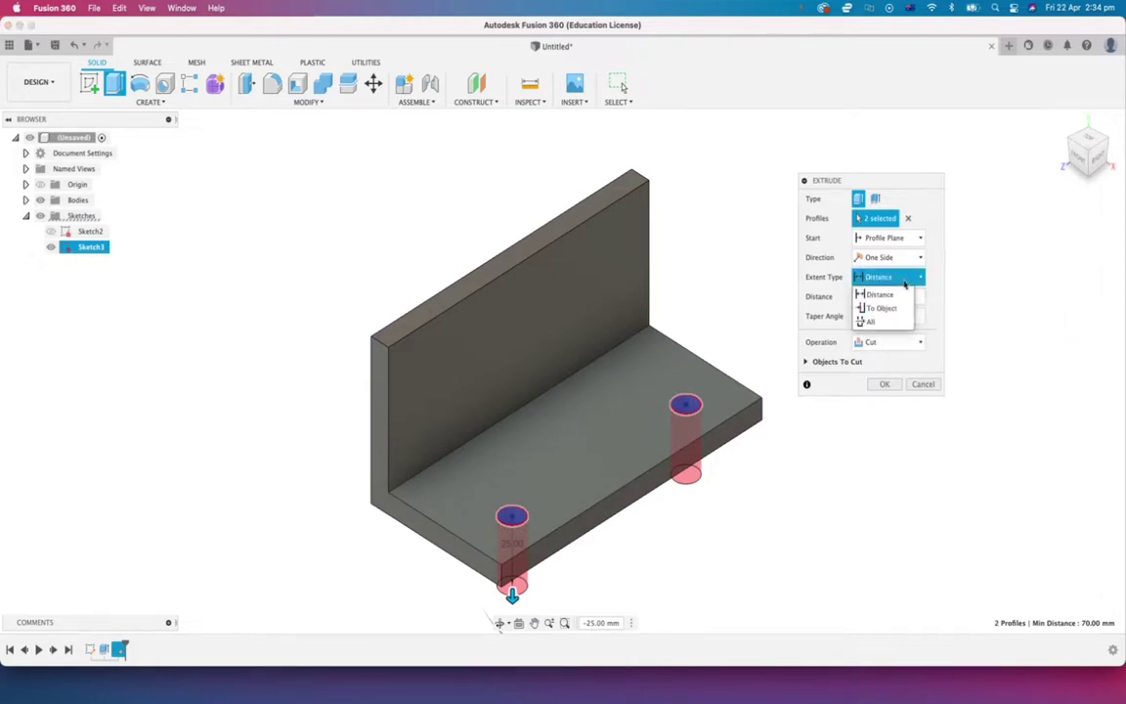
left_click(866, 323)
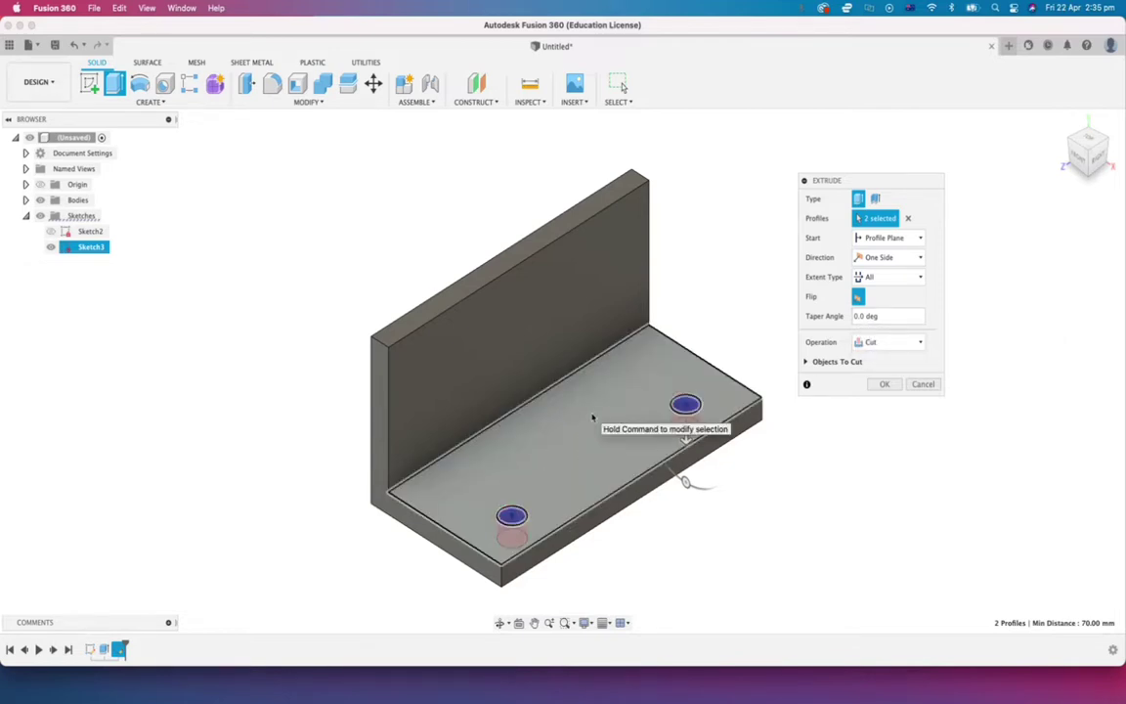
left_click(885, 385)
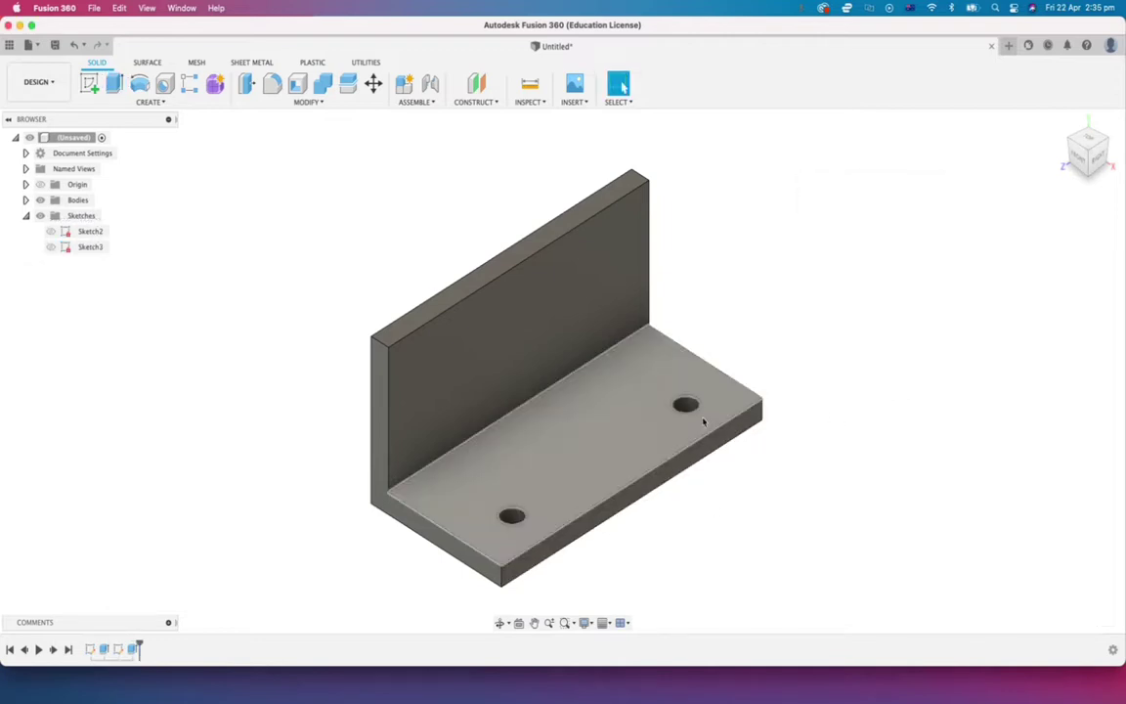
Orbit to the upright flange, start a sketch on its face, and draw two circles
scroll(703, 407, "down", 2)
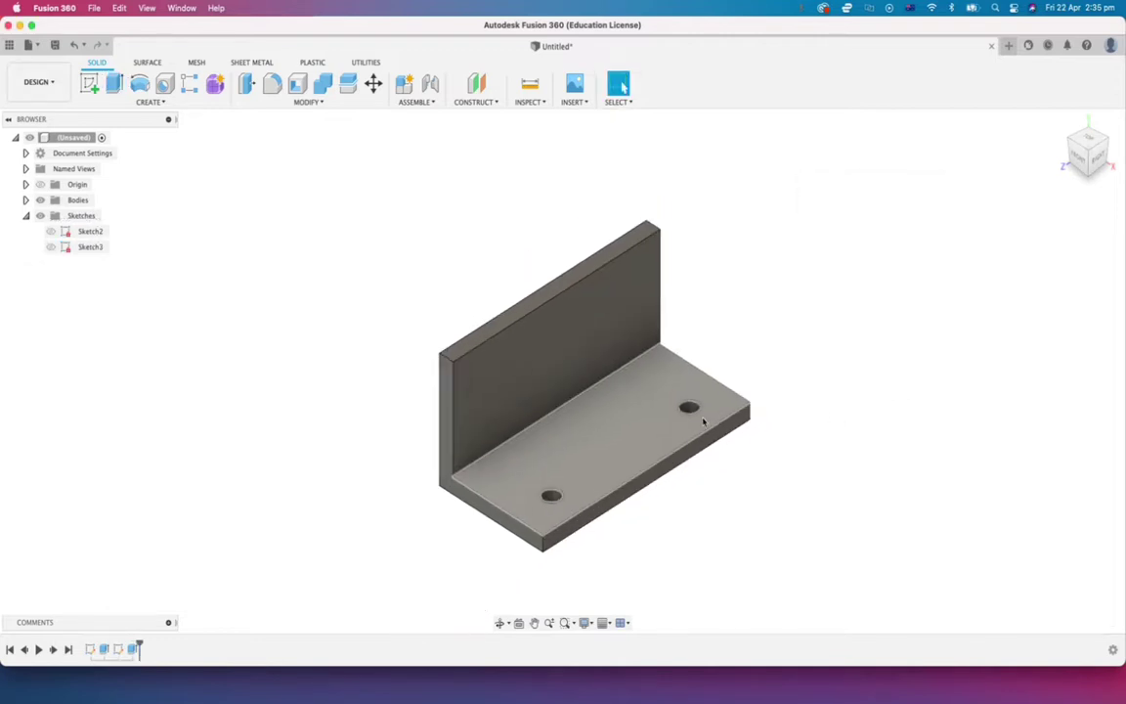
left_click(500, 622)
left_click_drag(577, 547, 666, 525)
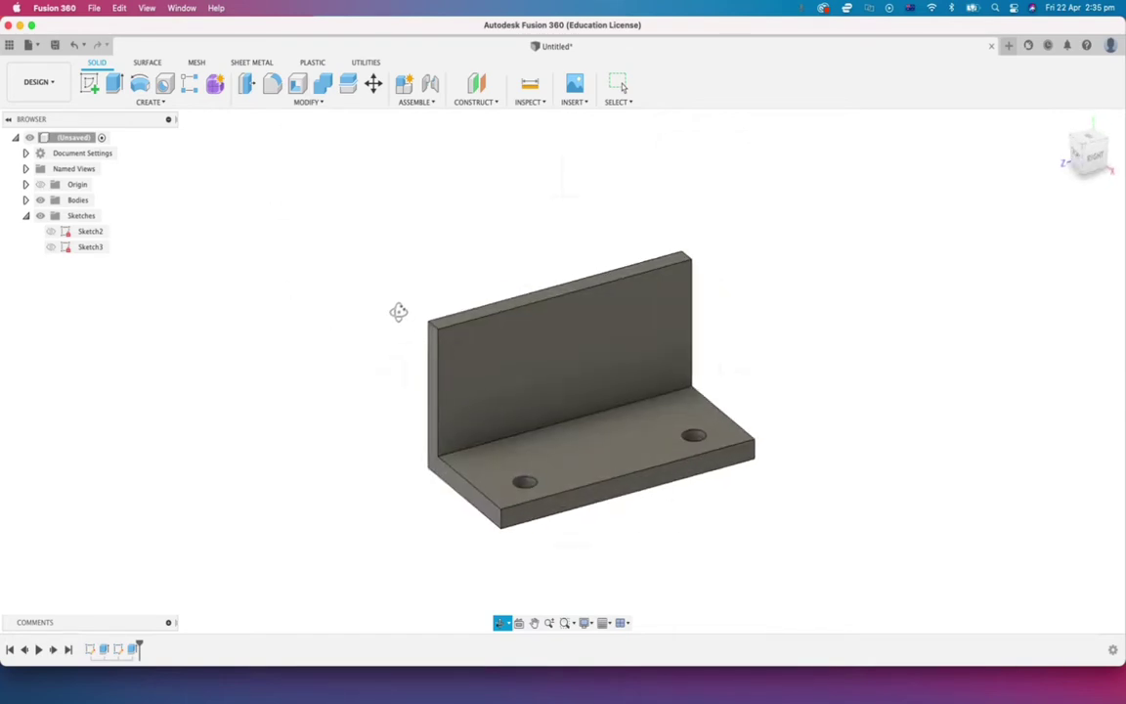
key("Escape")
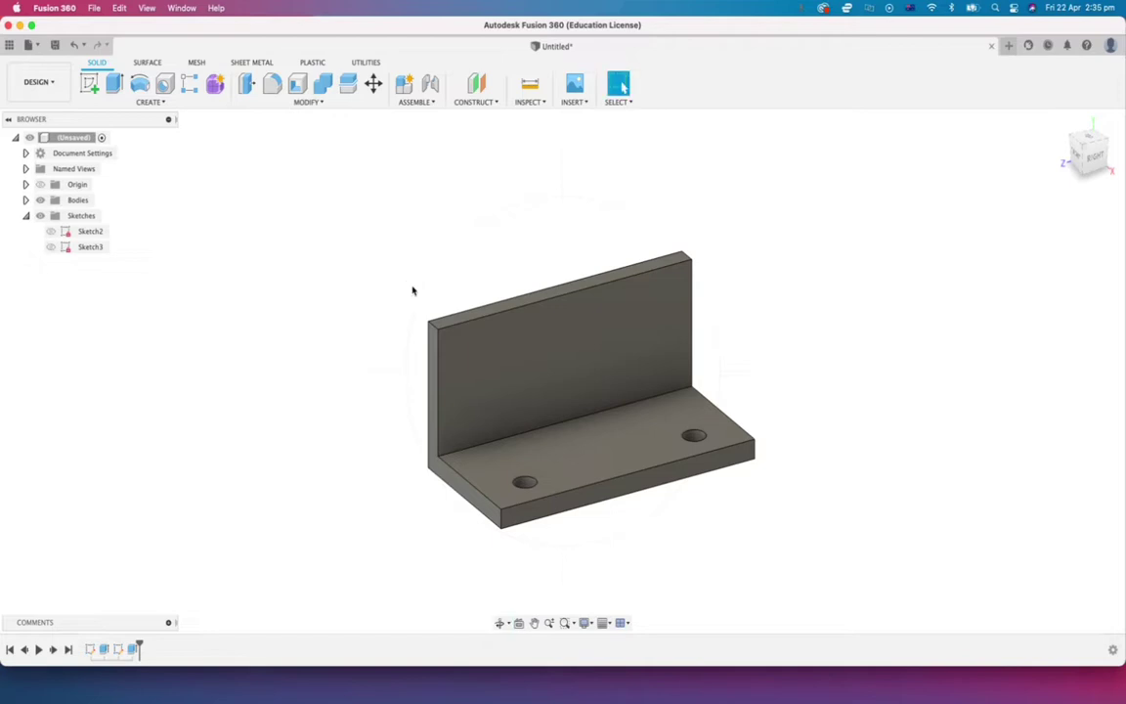
left_click(571, 360)
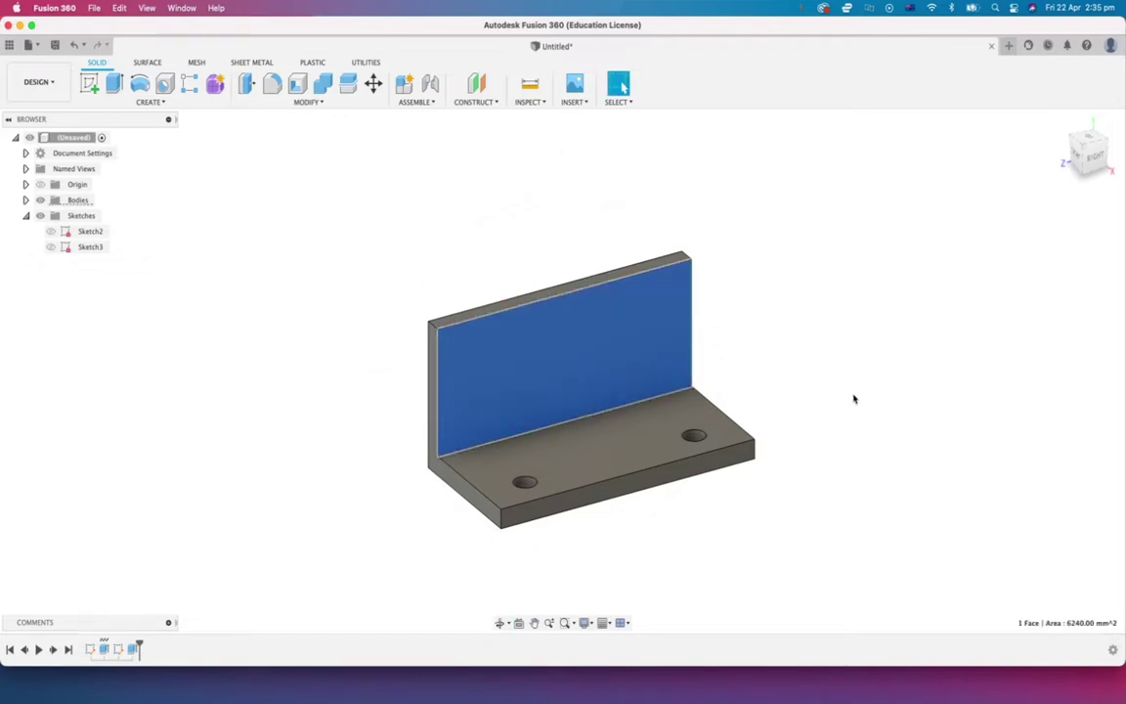
left_click(88, 85)
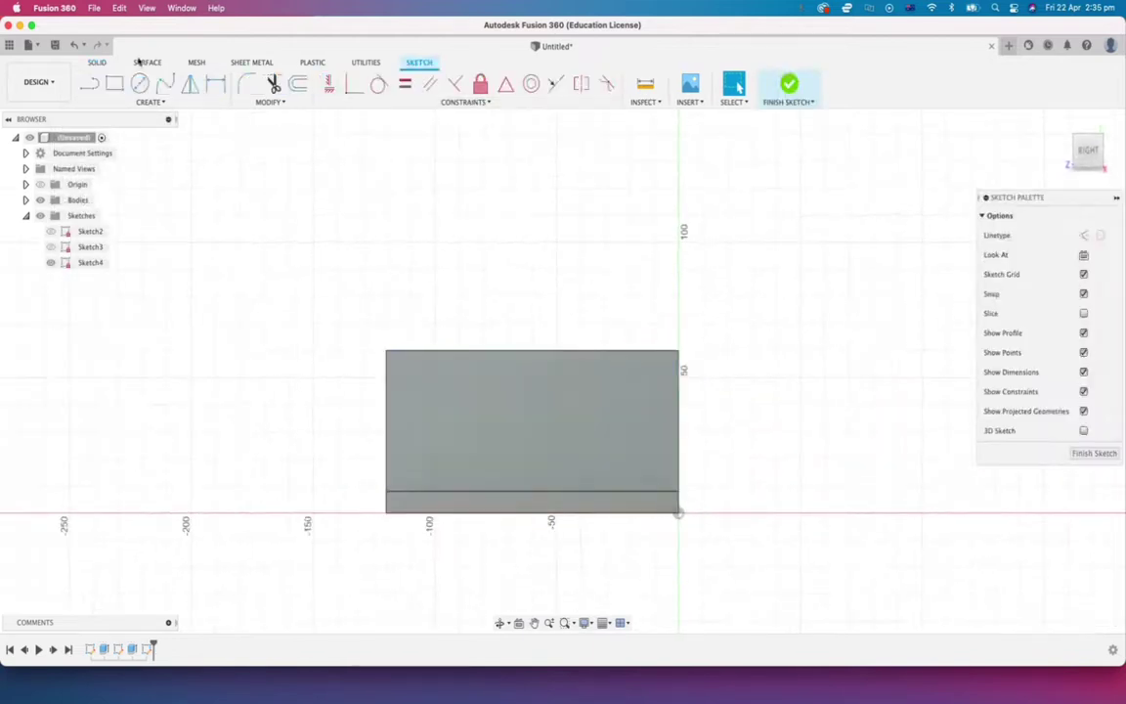
left_click(140, 84)
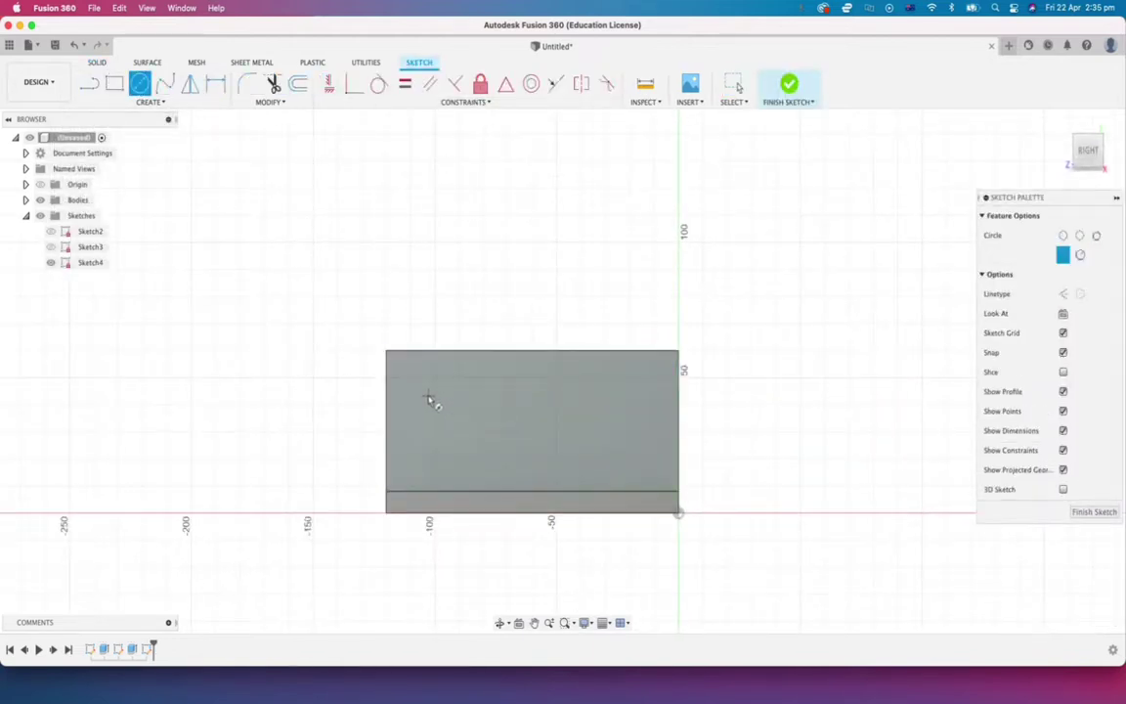
left_click(428, 396)
left_click(442, 401)
left_click(627, 419)
left_click(641, 432)
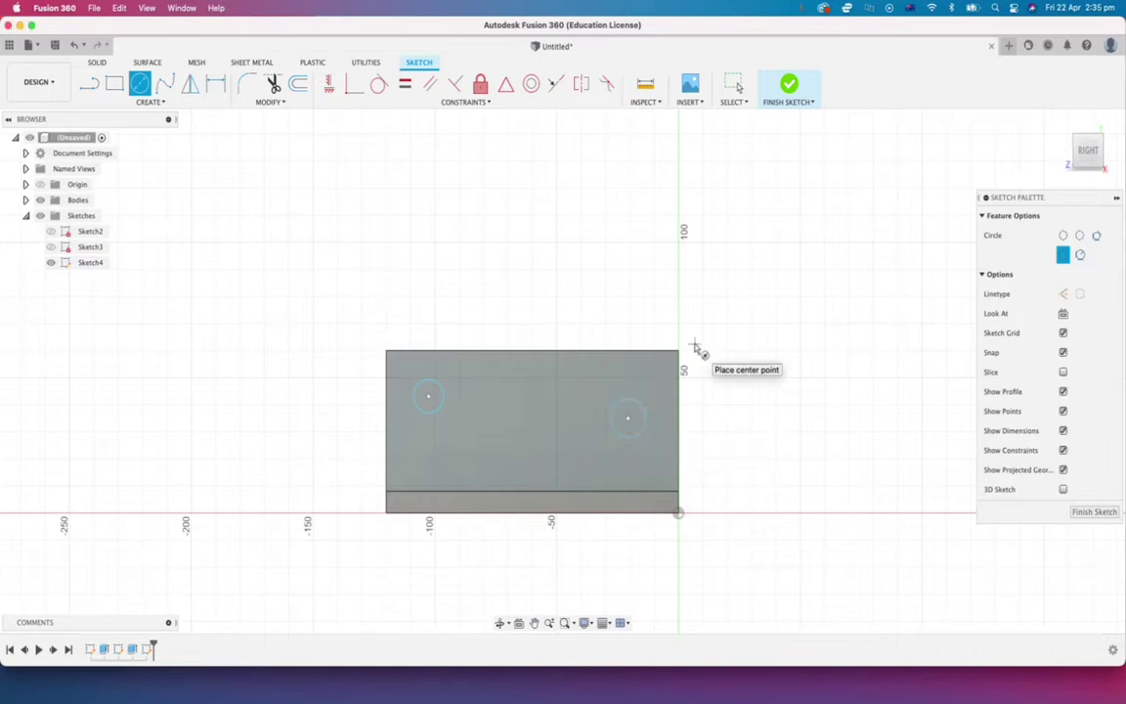
key("Escape")
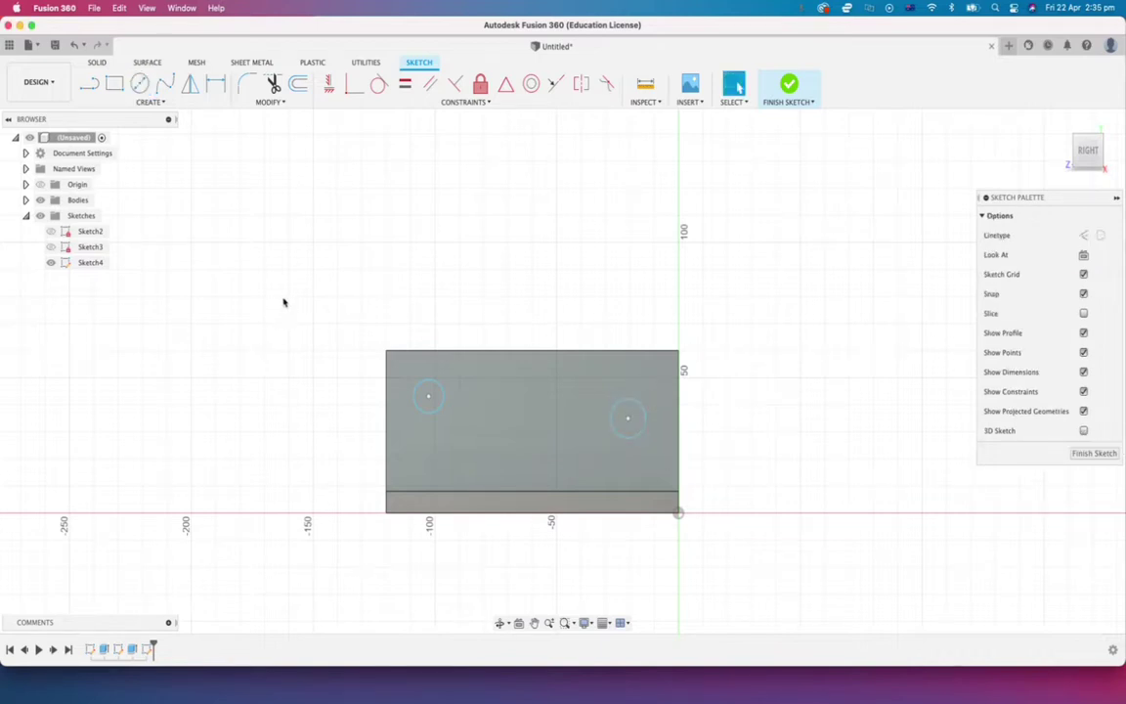
Dimension the left circle's centre 15 mm from the flange's left edge
key("d")
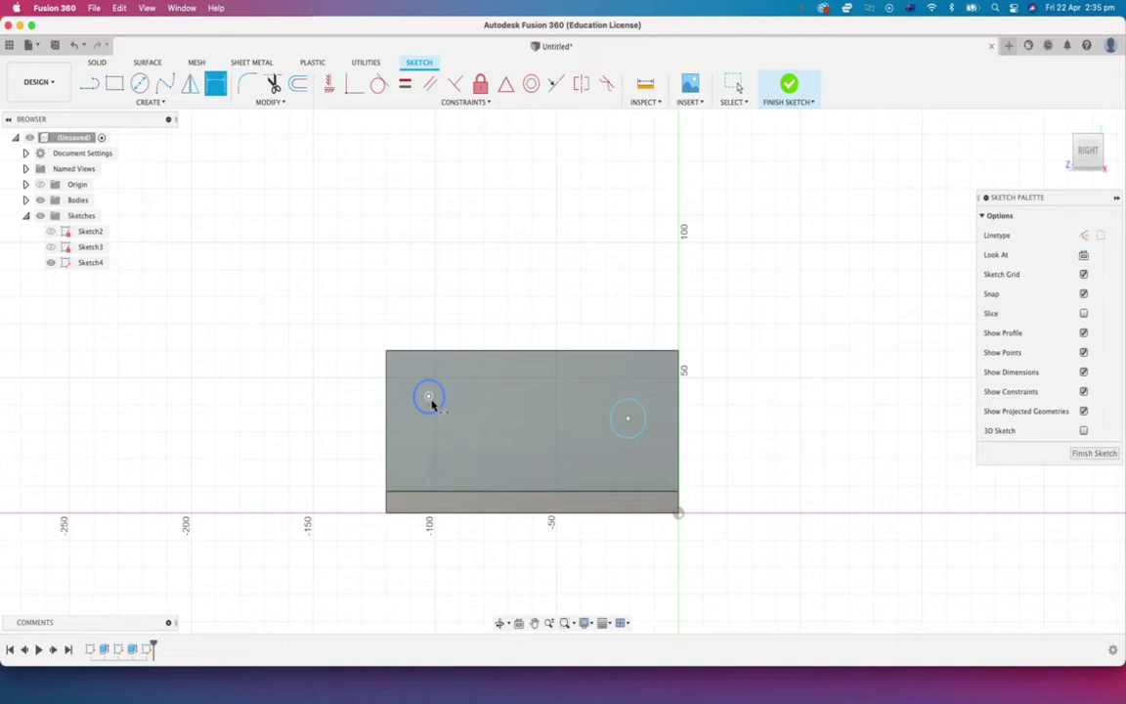
left_click(428, 396)
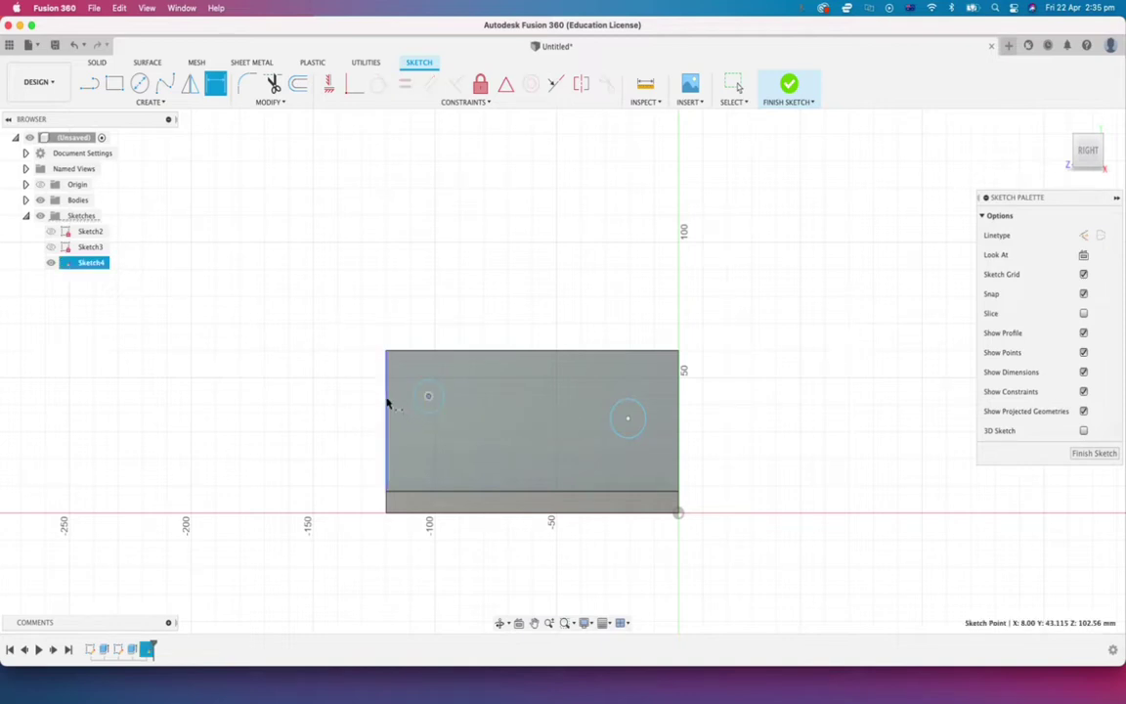
left_click(387, 396)
left_click(414, 288)
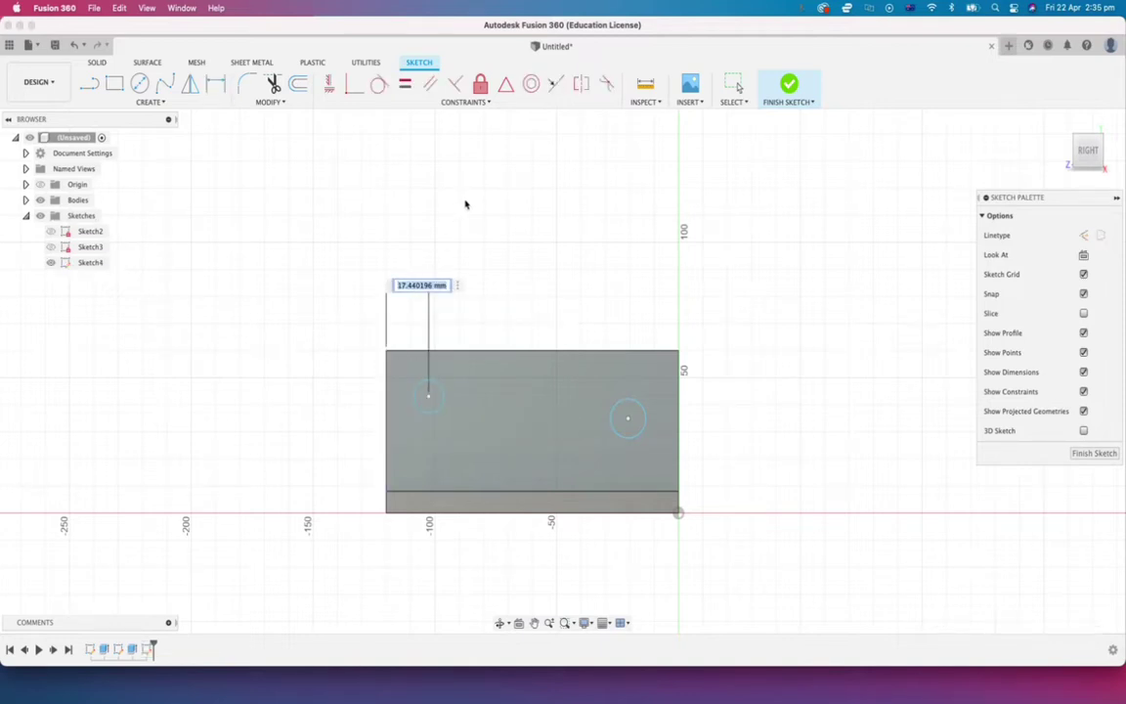
key("BackSpace")
type("15")
key("Return")
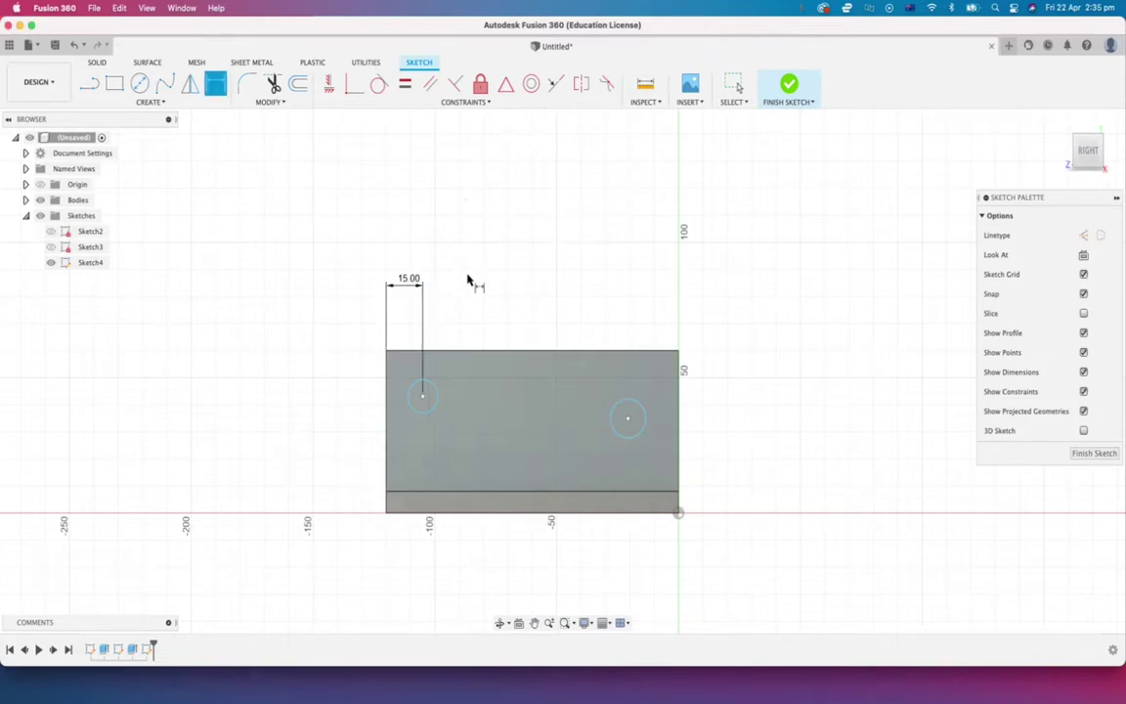
key("Escape")
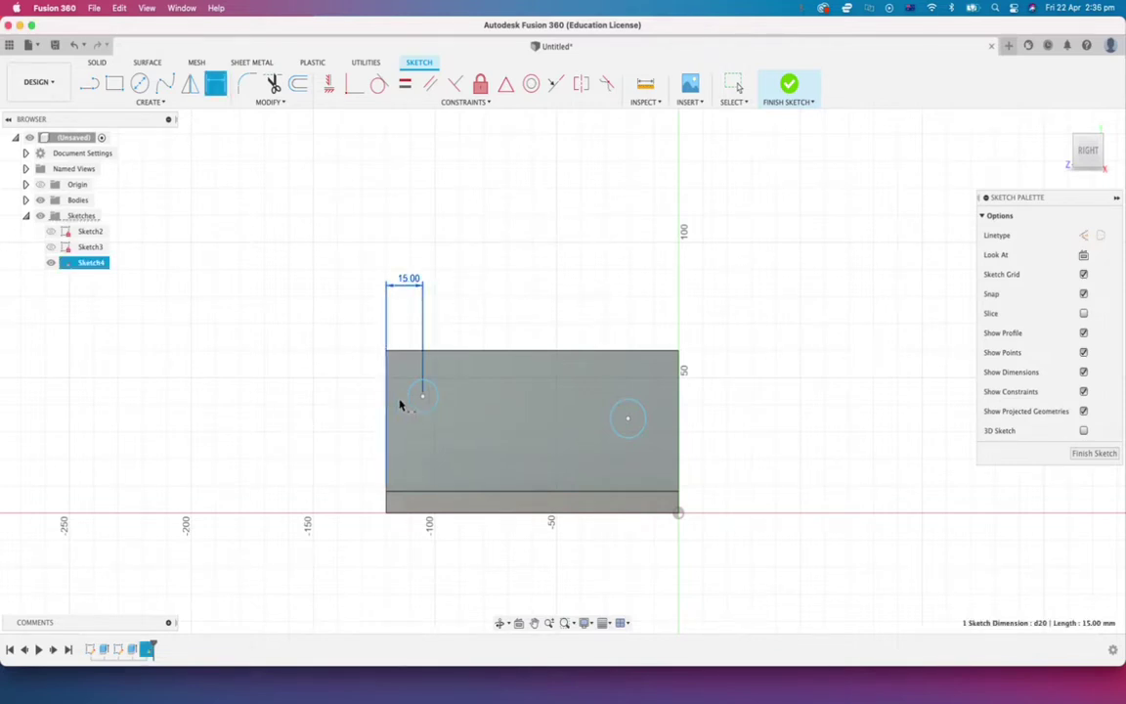
left_click(422, 397)
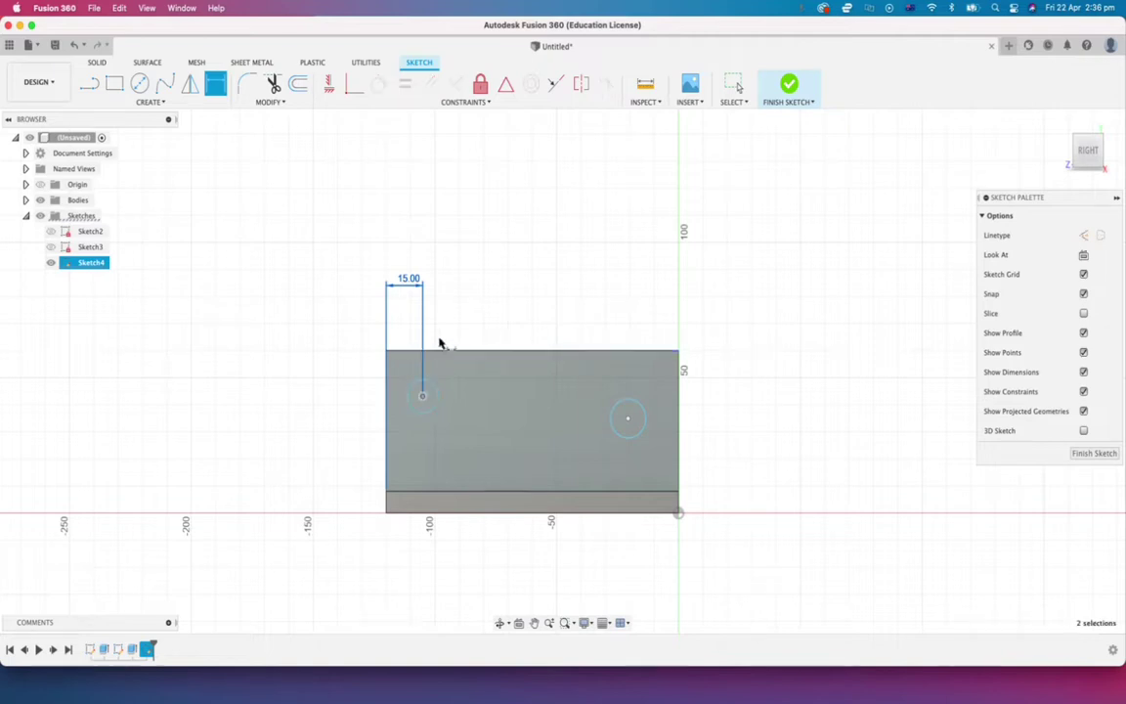
left_click(422, 396, "shift")
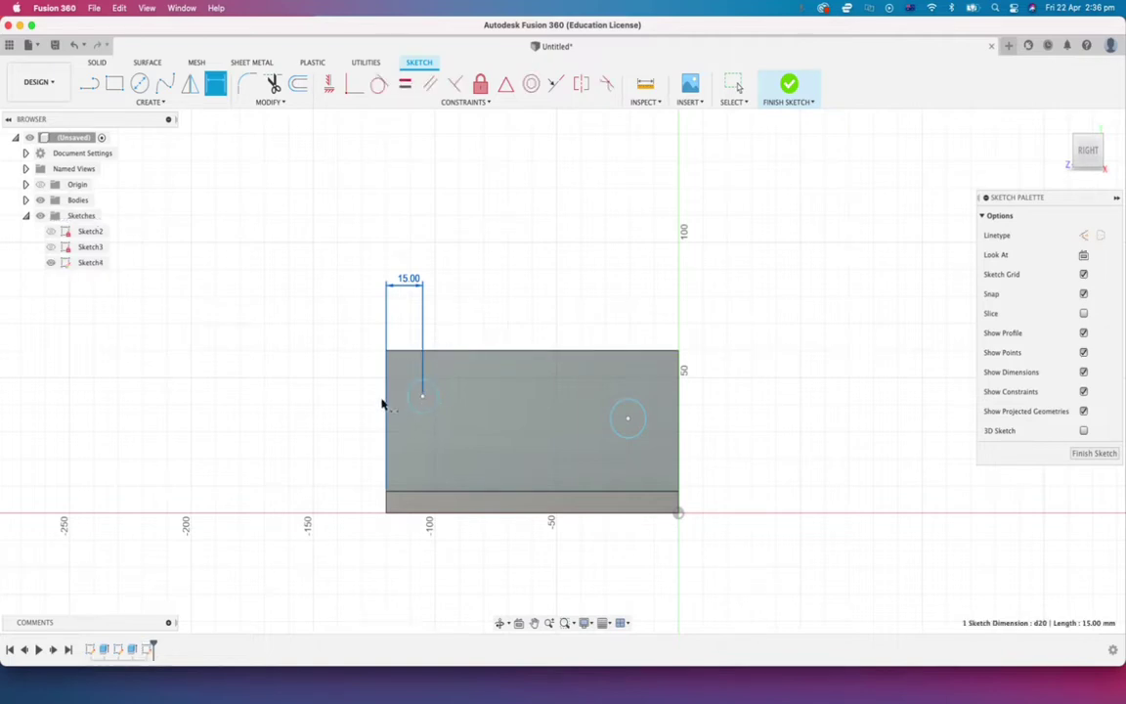
key("Escape")
key("Escape")
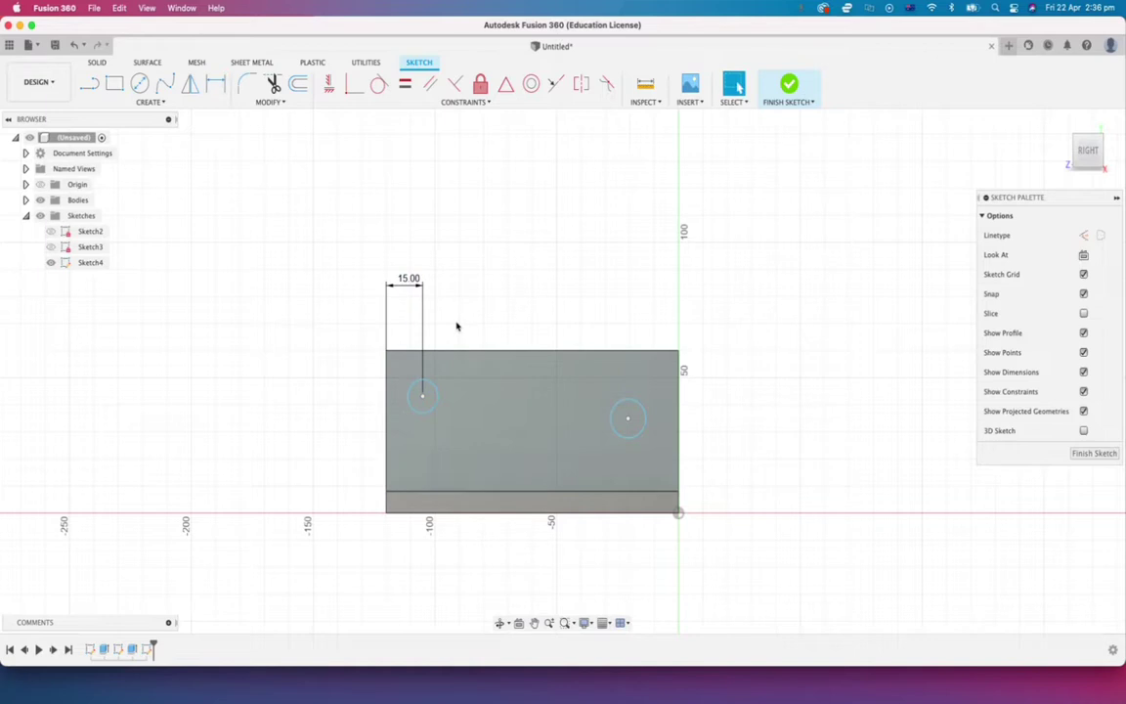
Place the left circle 20 mm below the top edge and give it a 12 mm diameter
key("d")
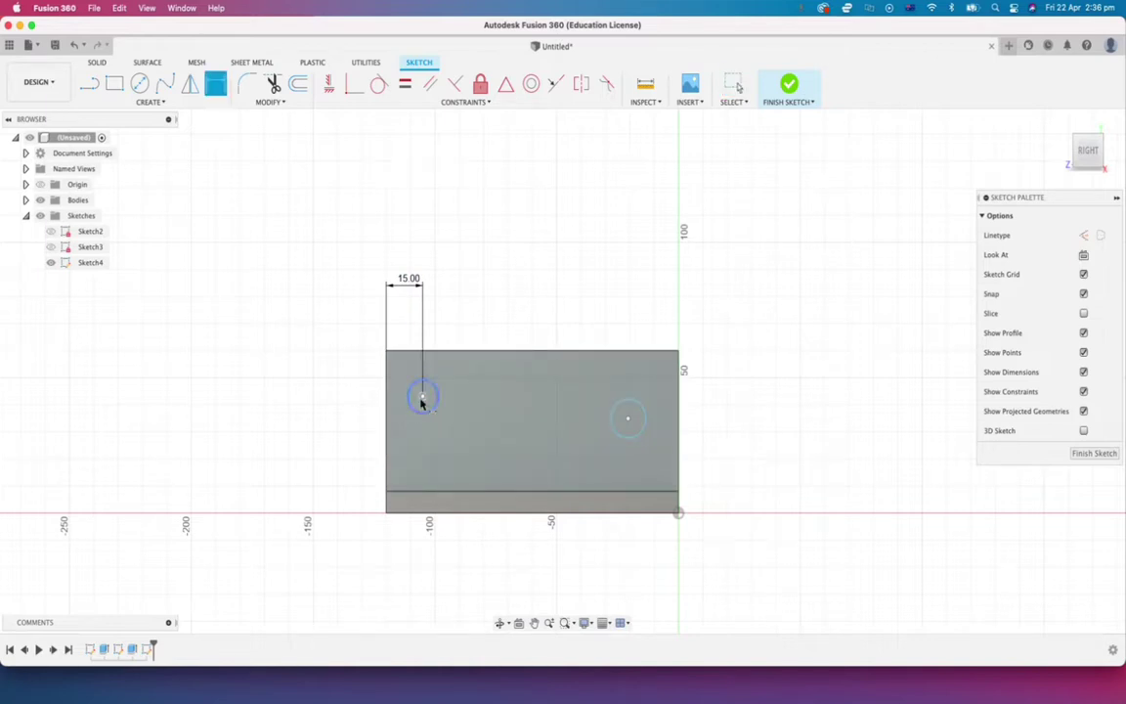
left_click(422, 396)
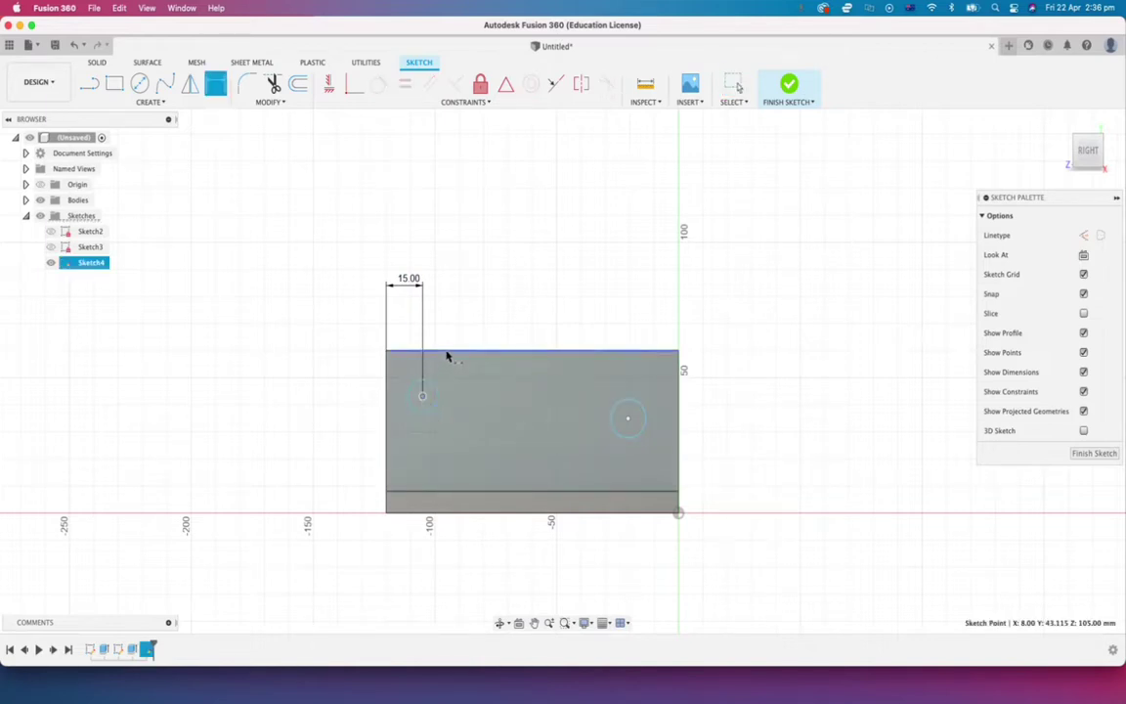
left_click(429, 350)
left_click(328, 377)
type("20")
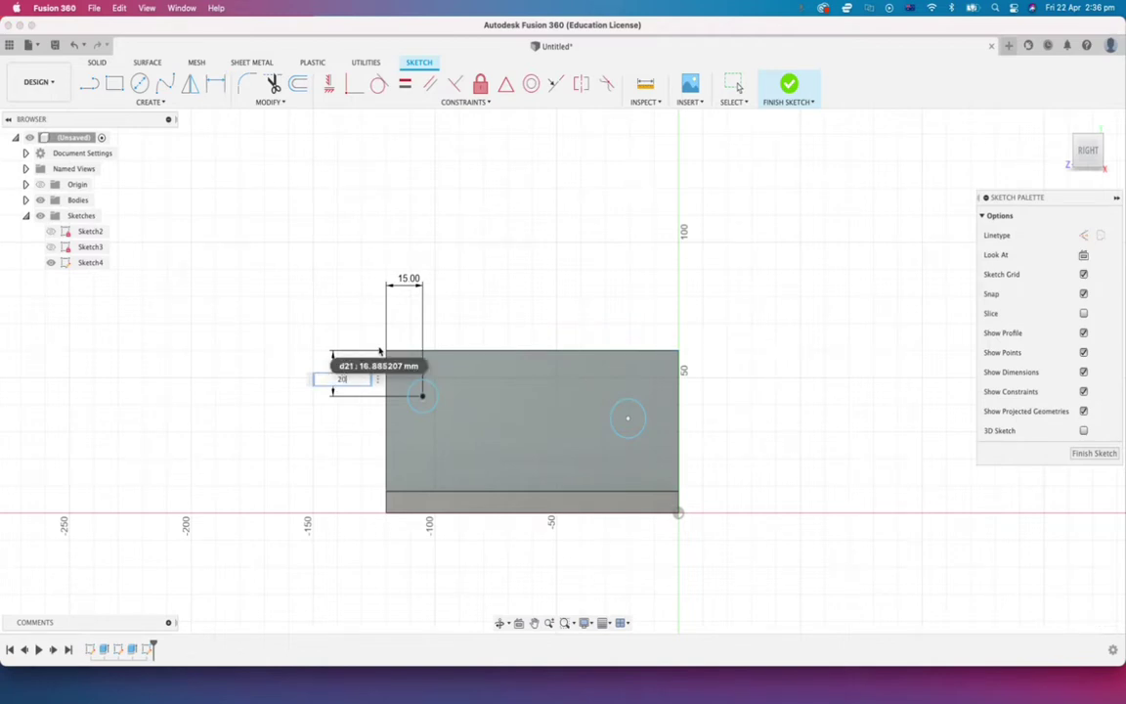
key("Return")
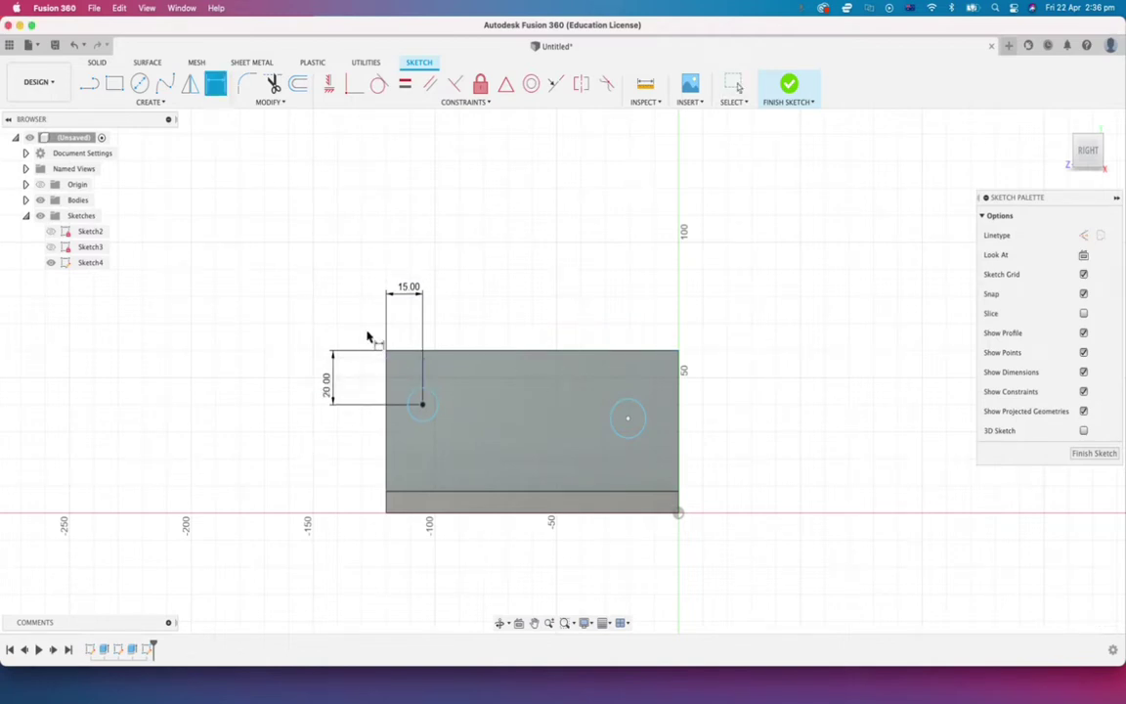
left_click(428, 394)
left_click(495, 303)
key("BackSpace")
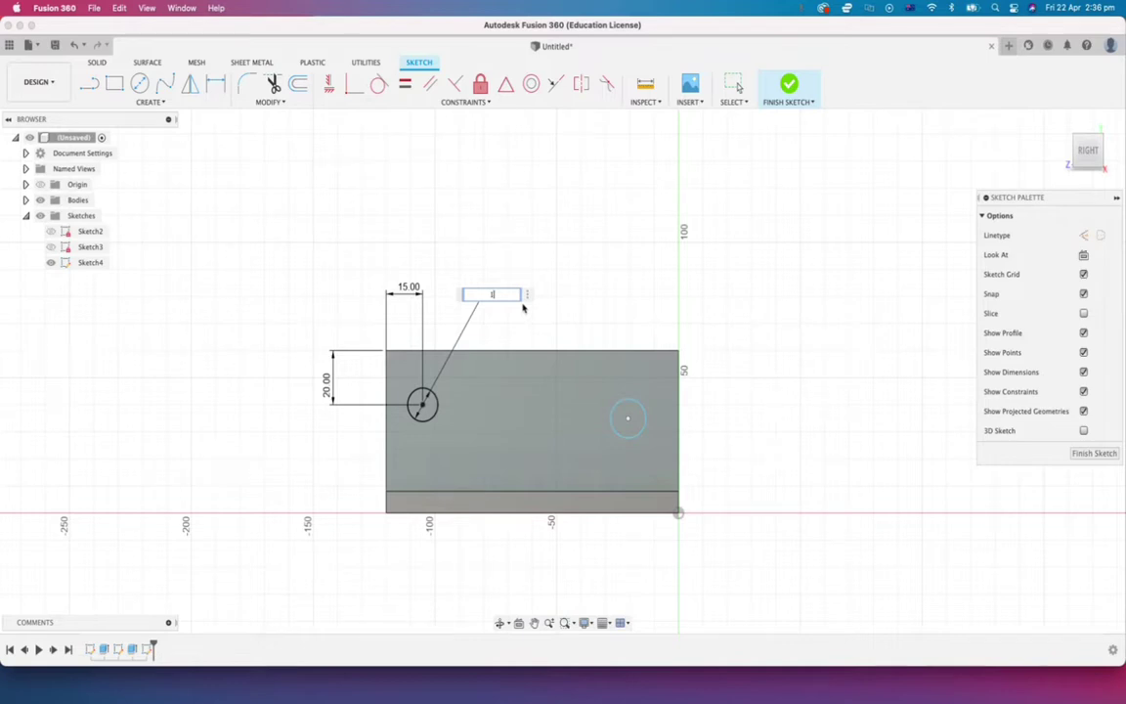
key("Return")
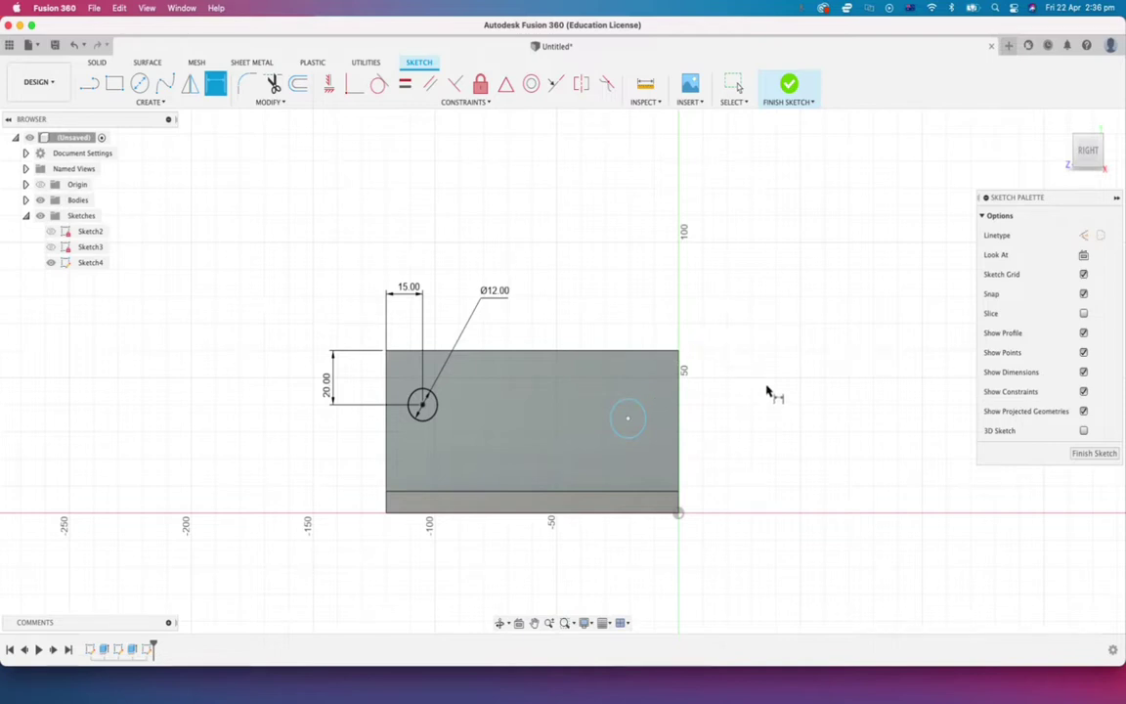
Link the second circle's diameter to the first's Ø12 and its top offset to 20 mm
left_click(628, 417)
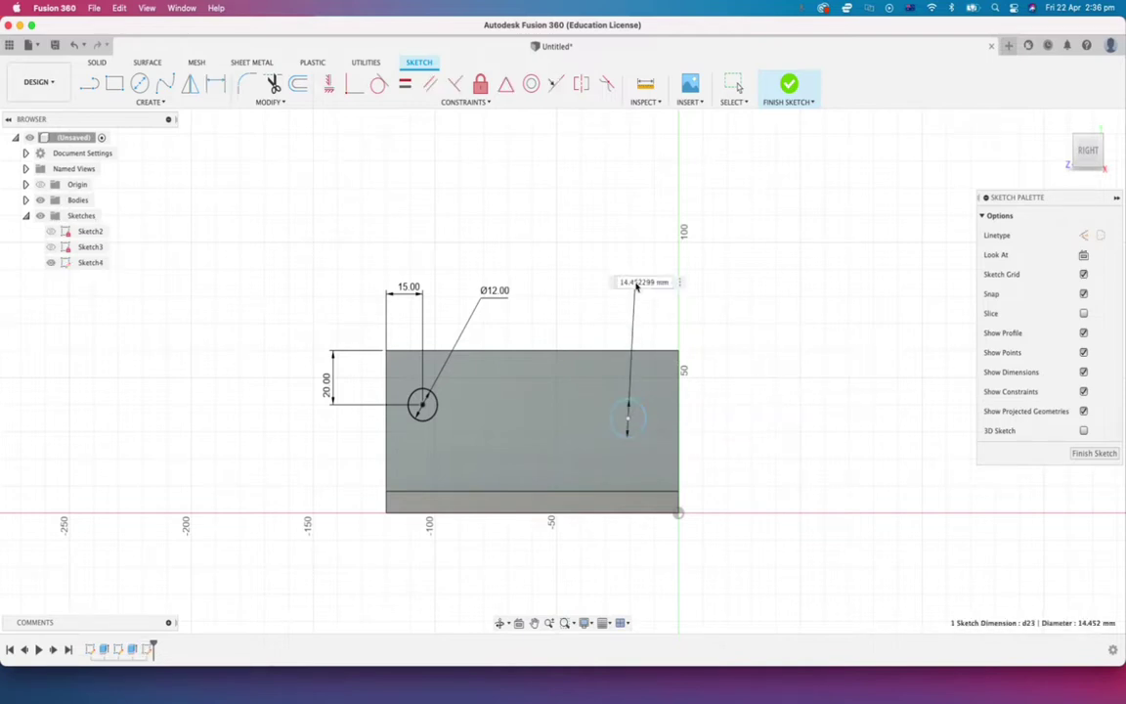
left_click(689, 451)
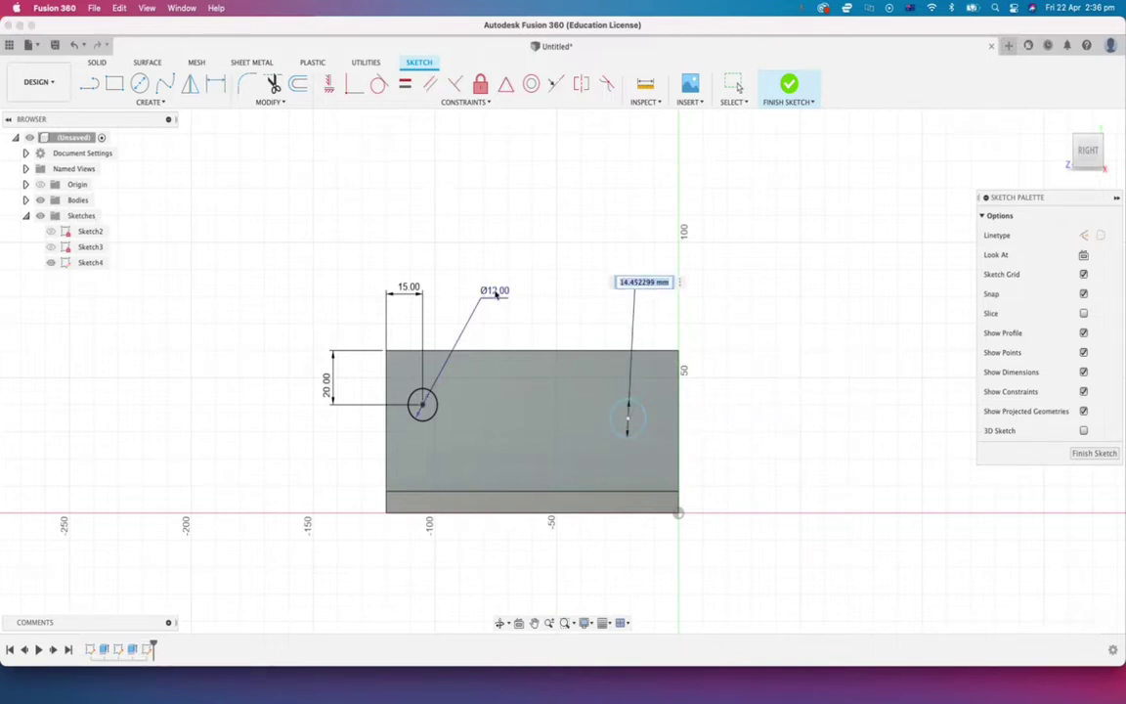
left_click(496, 291)
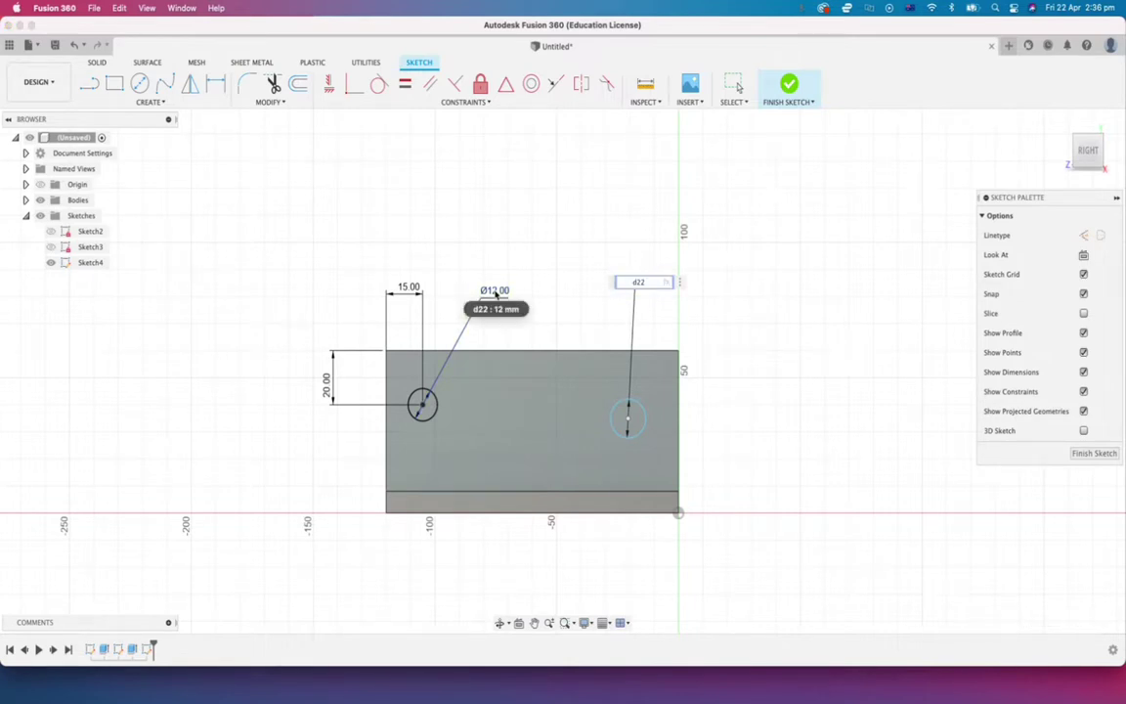
key("Return")
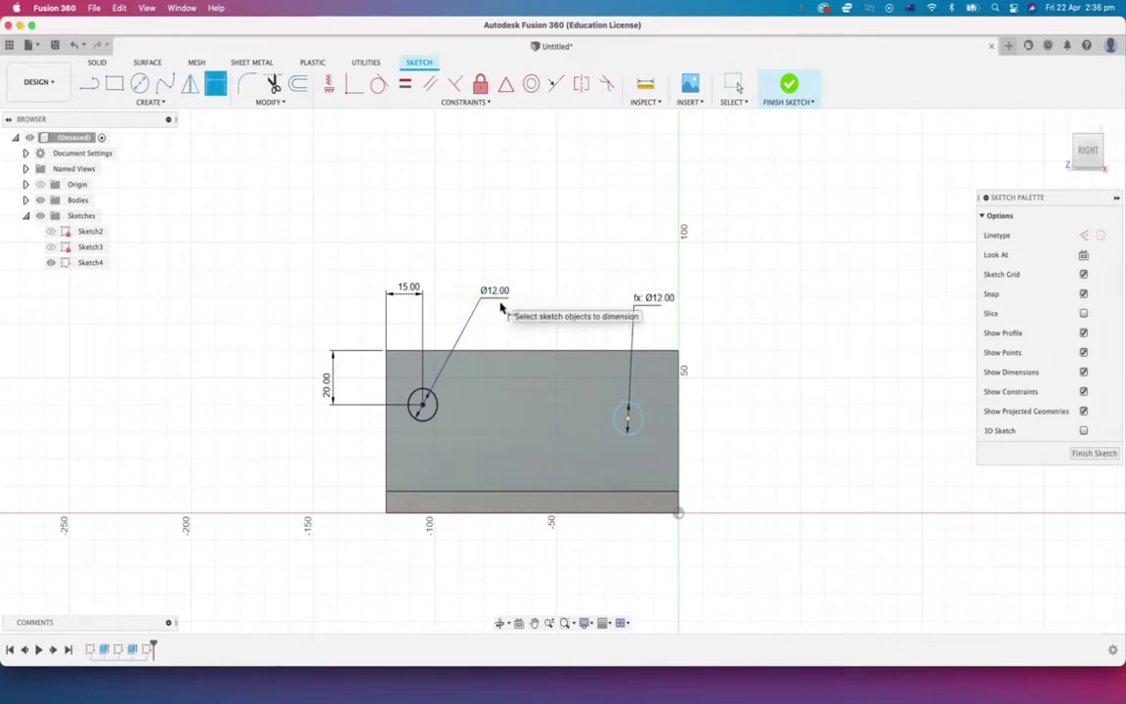
left_click(628, 419)
left_click(649, 349)
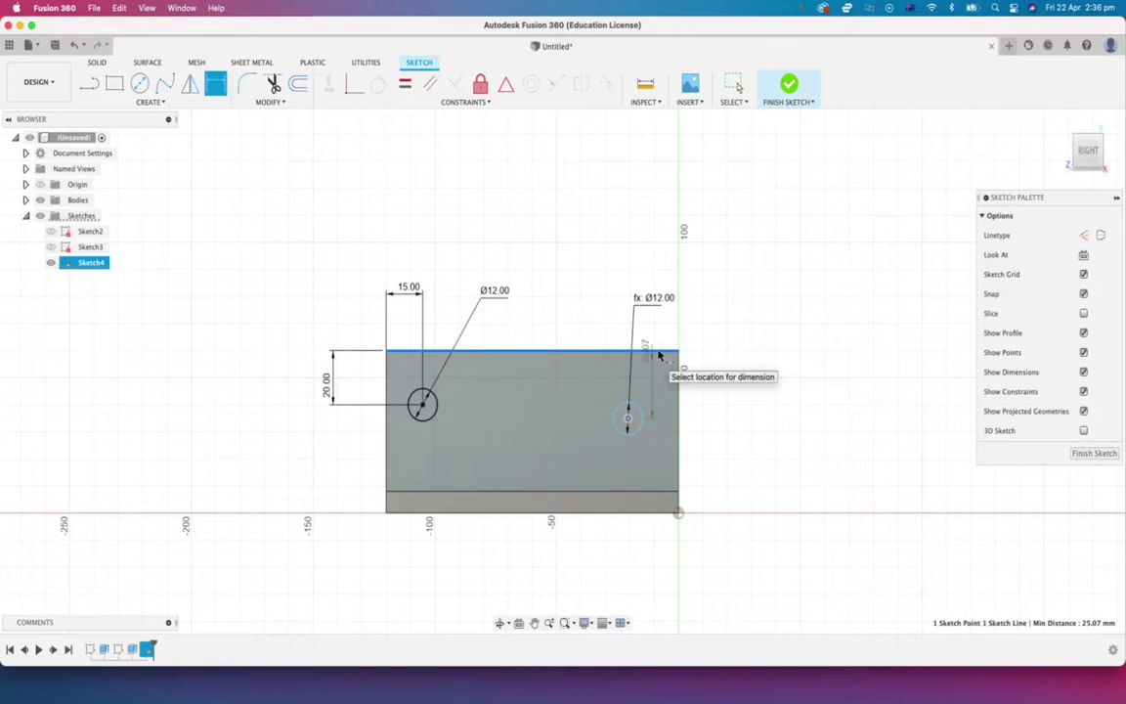
left_click(760, 337)
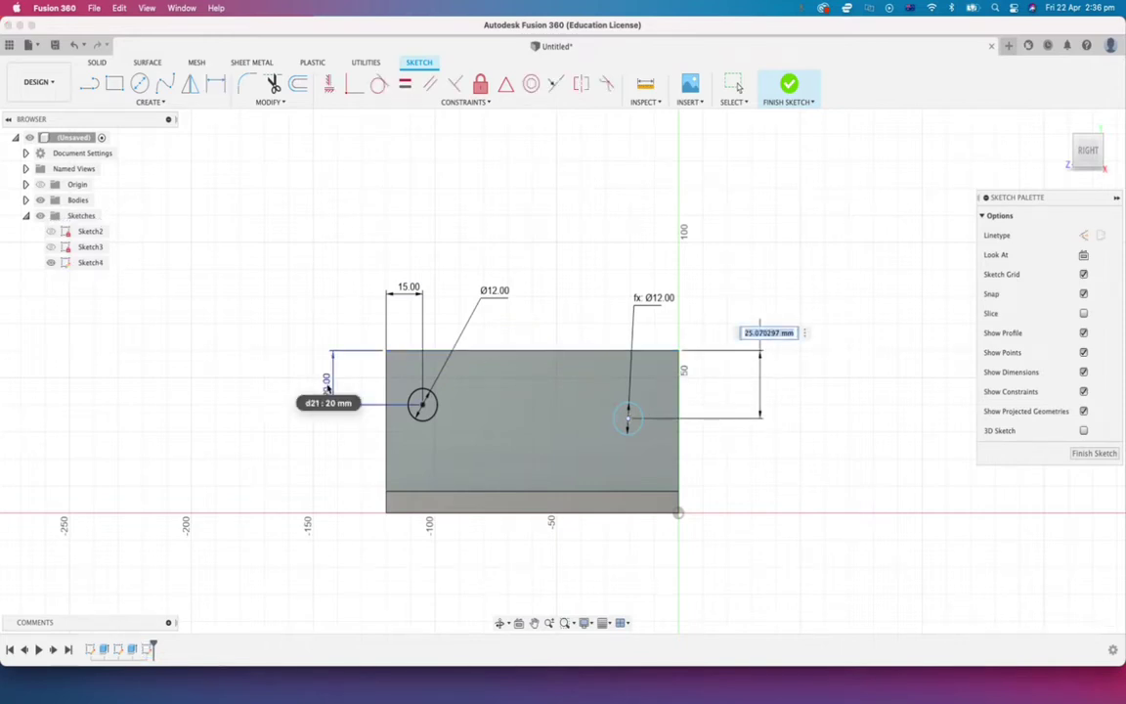
left_click(328, 388)
key("Return")
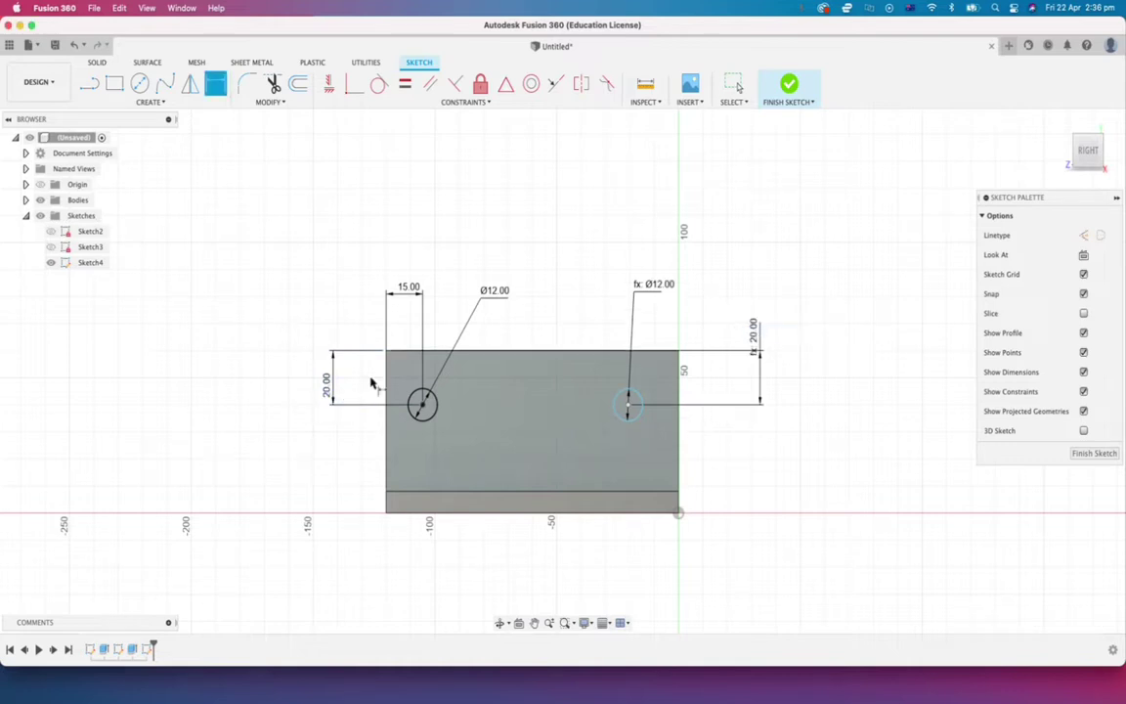
Link the second circle's side distance to the first hole's 15 mm offset
left_click(679, 384)
left_click(627, 403)
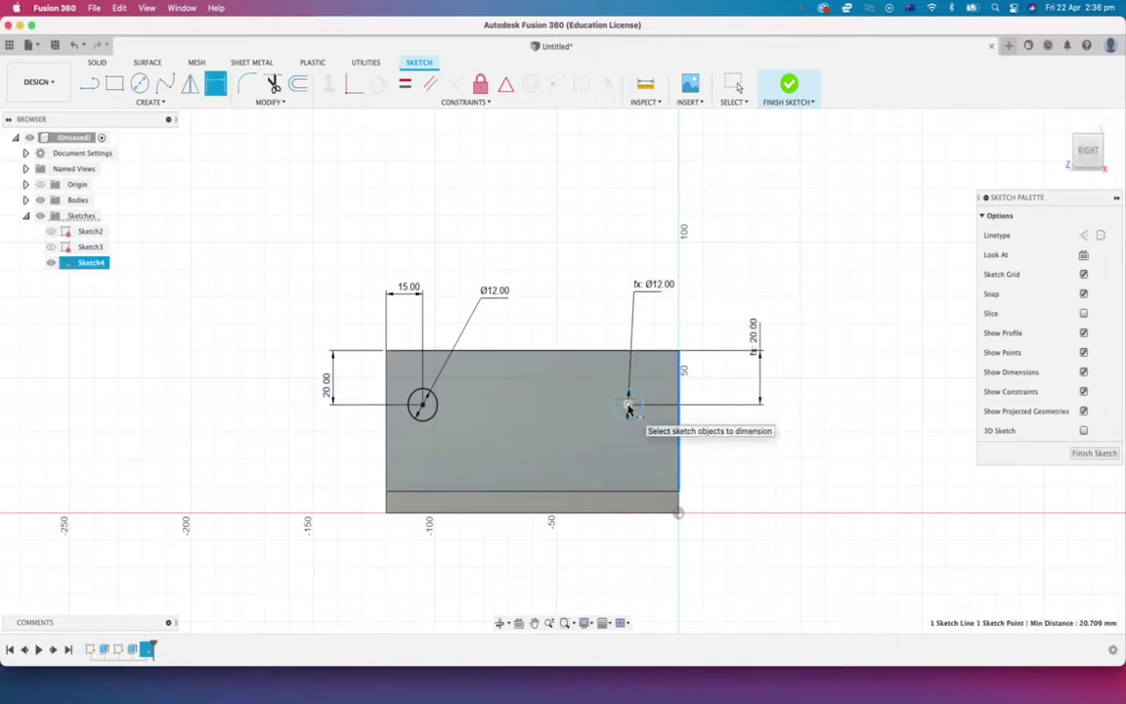
left_click(658, 242)
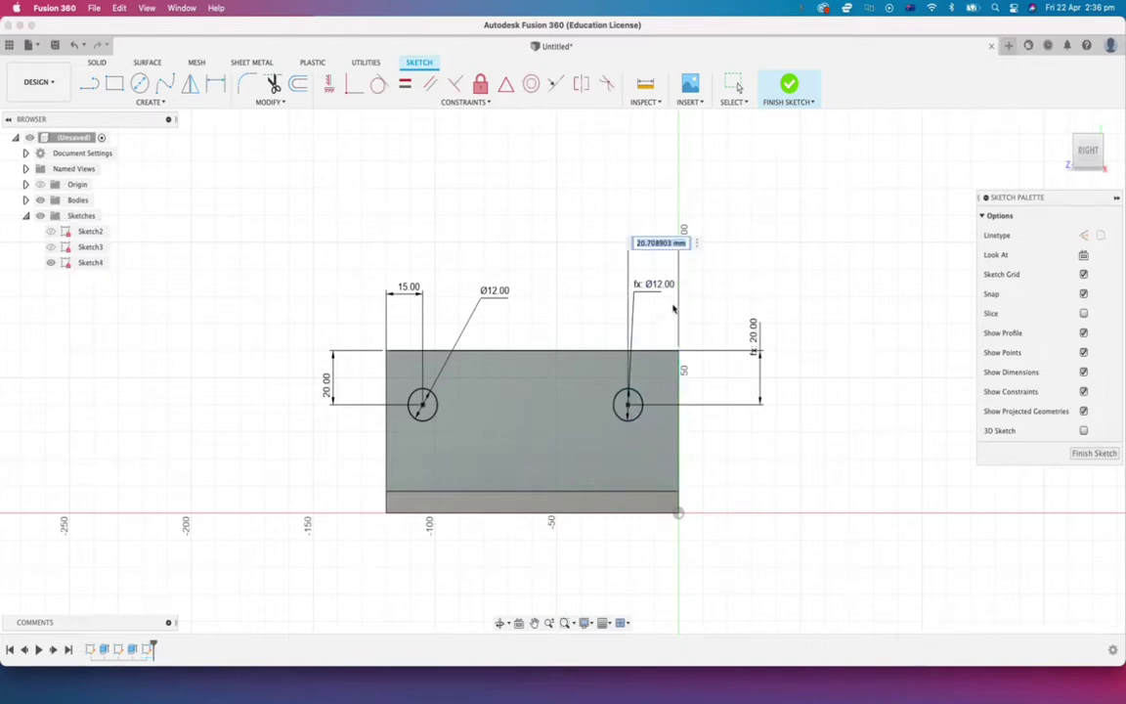
left_click(407, 292)
key("Return")
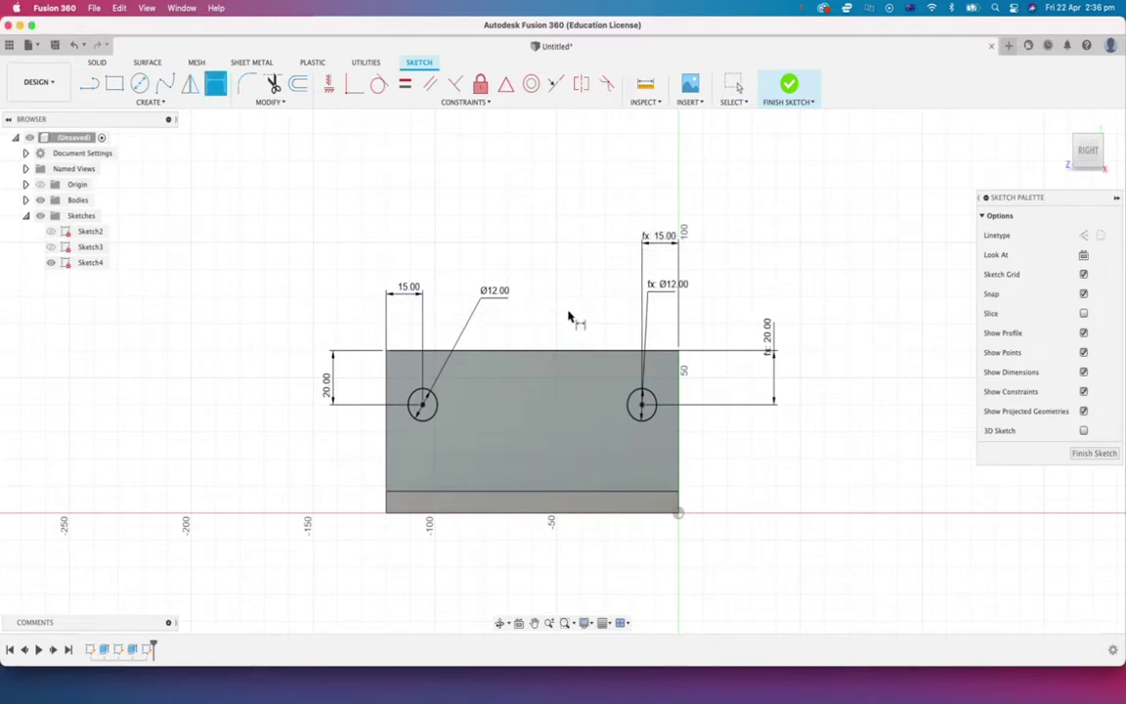
Test the link by changing Ø12 to 14 and back to 12, then finish the sketch
left_click(495, 291)
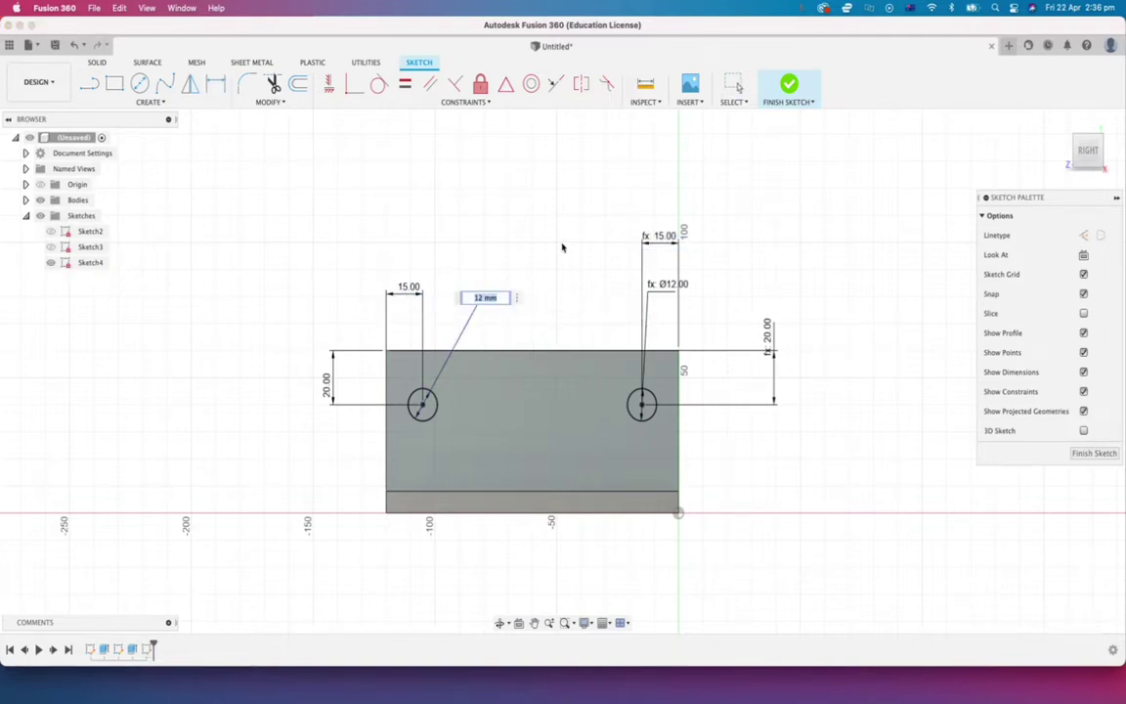
type("14")
key("Return")
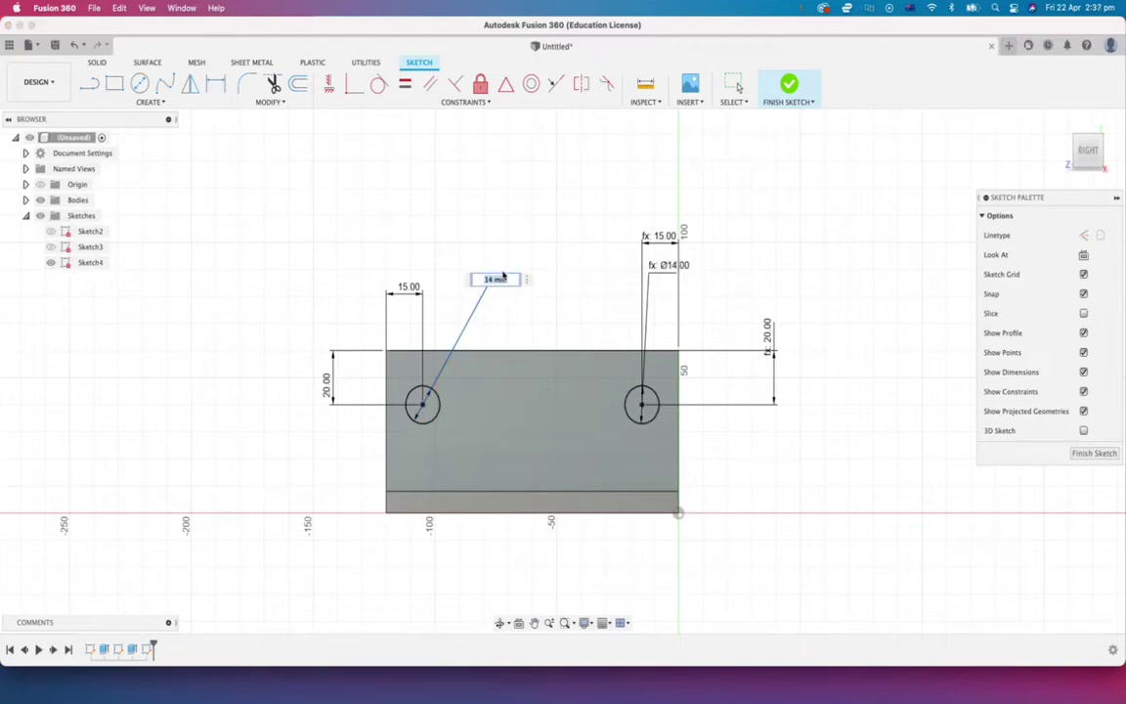
type("2")
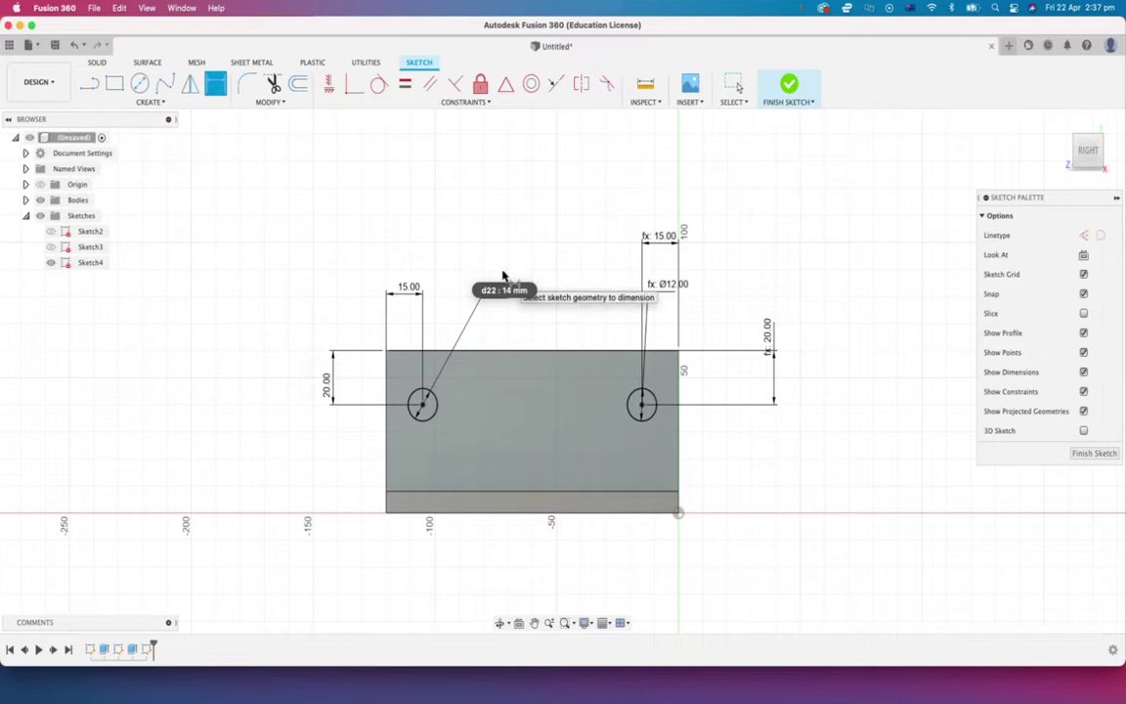
key("Return")
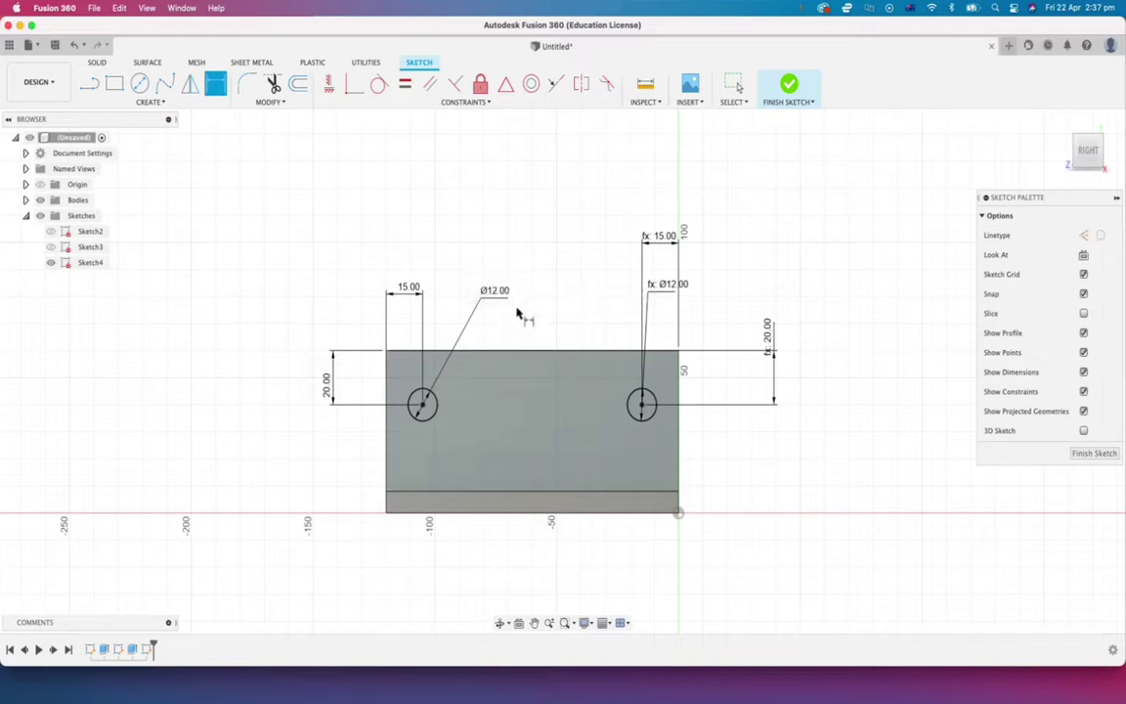
left_click(788, 84)
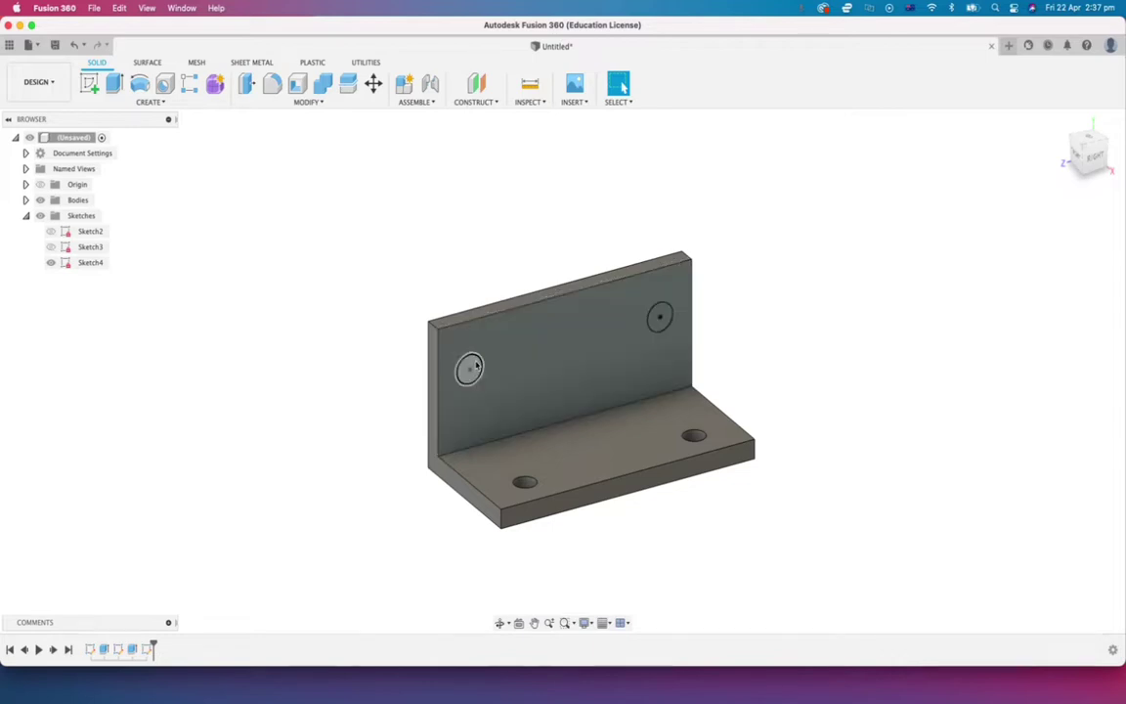
Extrude-cut both 12 mm hole profiles through the upright flange with the extent set to All
left_click(473, 367)
left_click(658, 321)
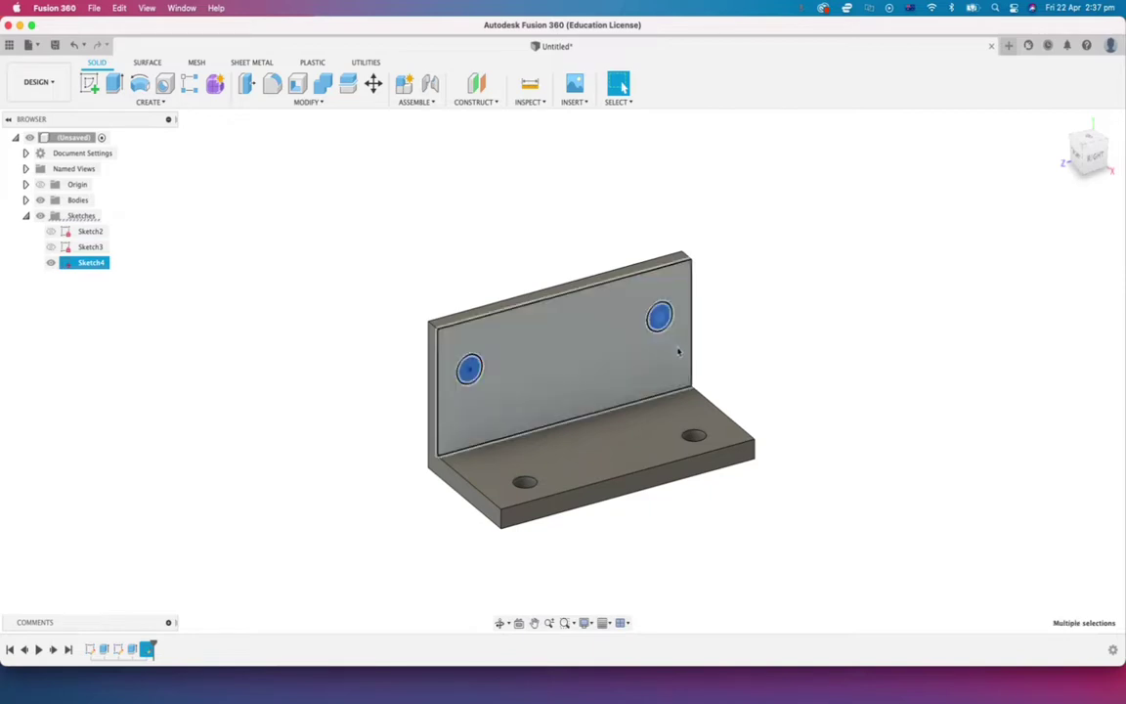
left_click(114, 85)
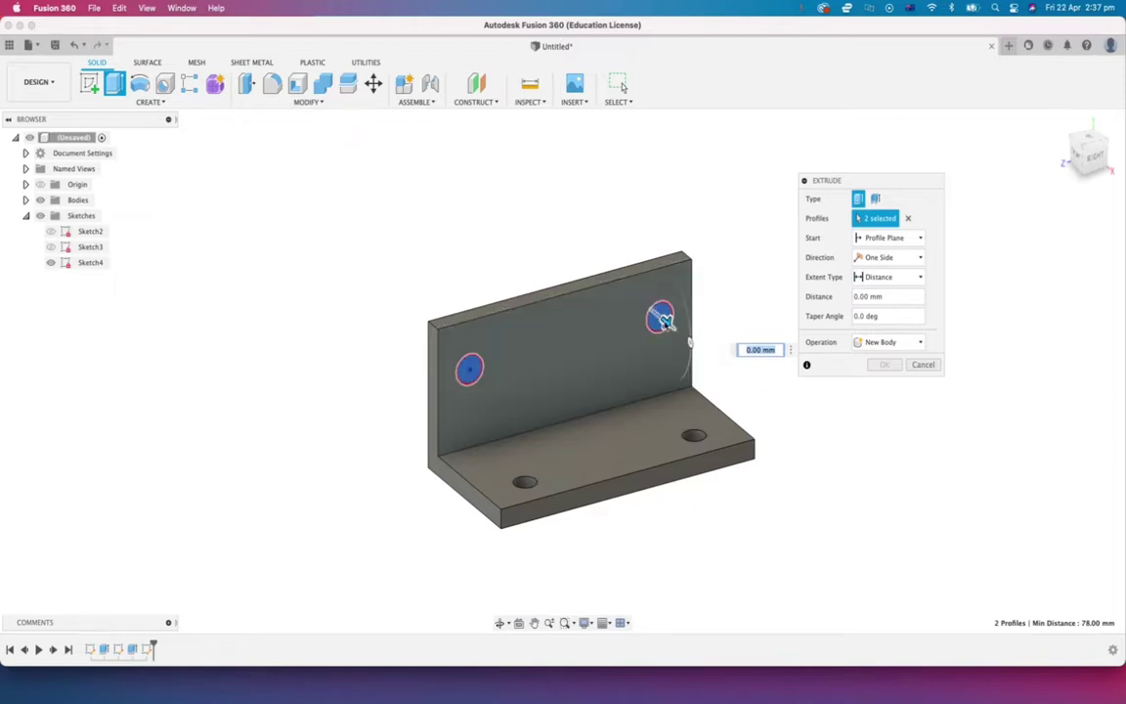
left_click_drag(663, 319, 605, 156)
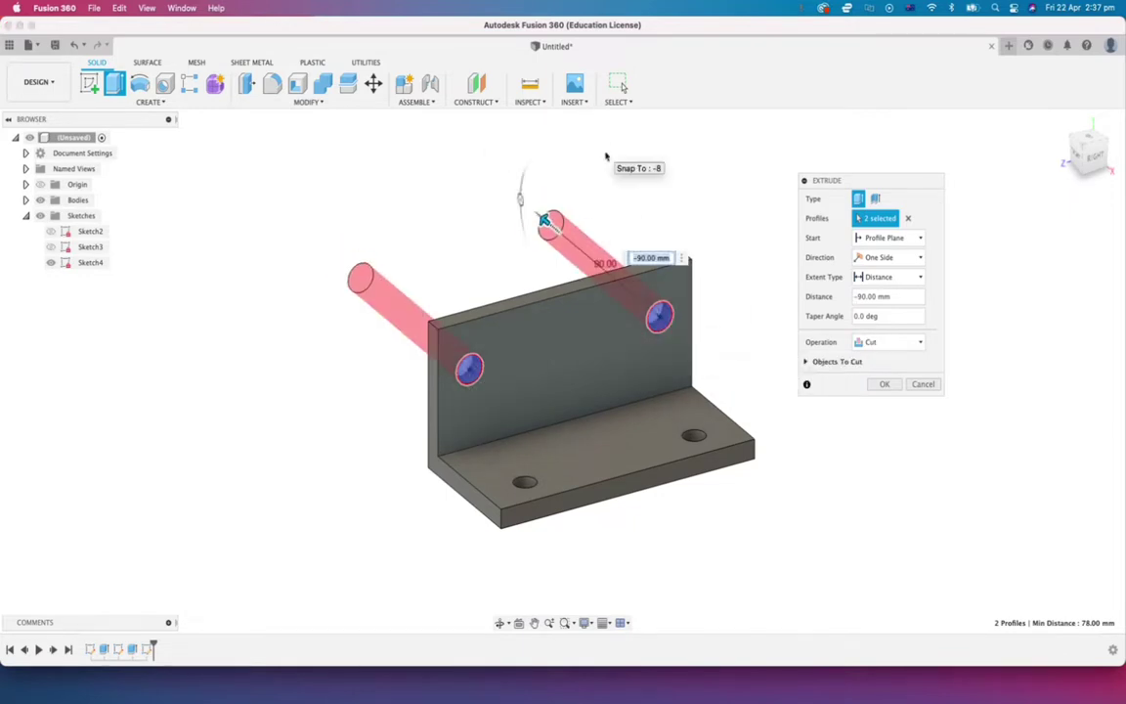
left_click(910, 280)
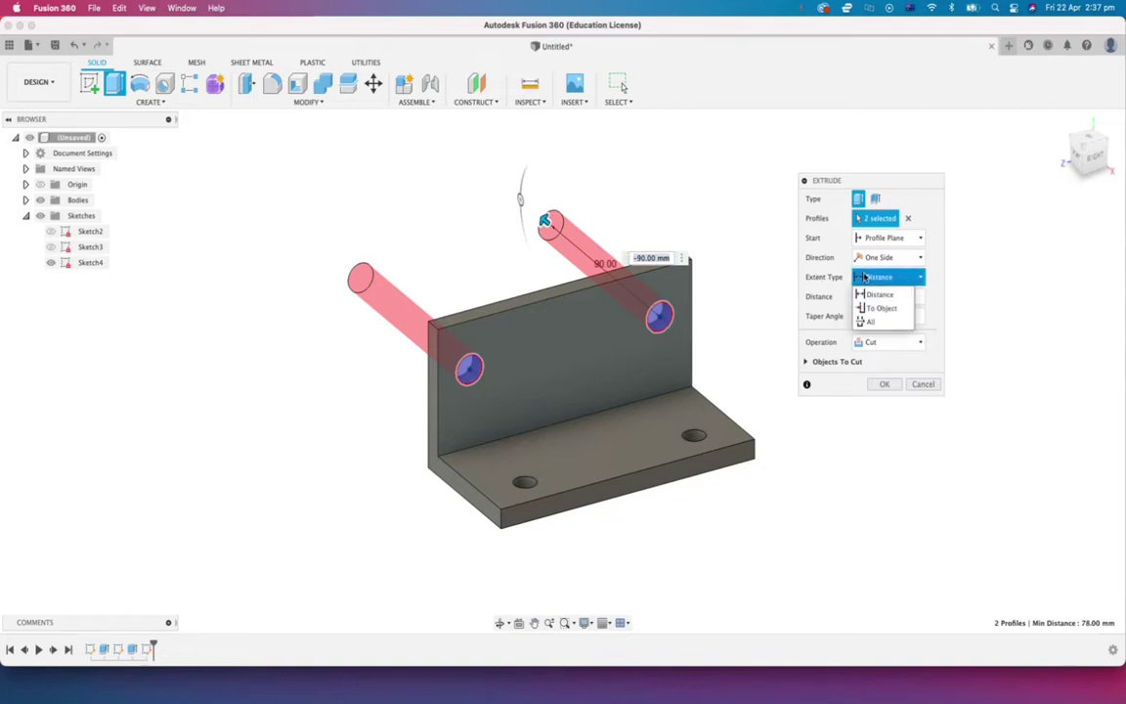
left_click(866, 322)
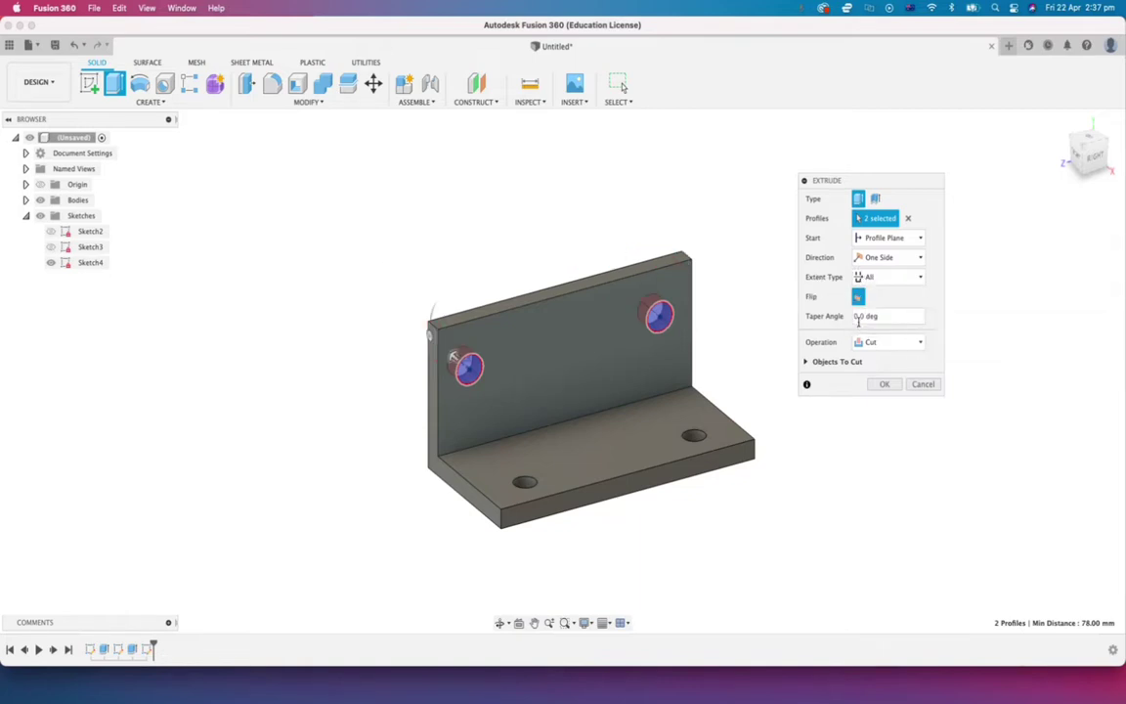
left_click(885, 385)
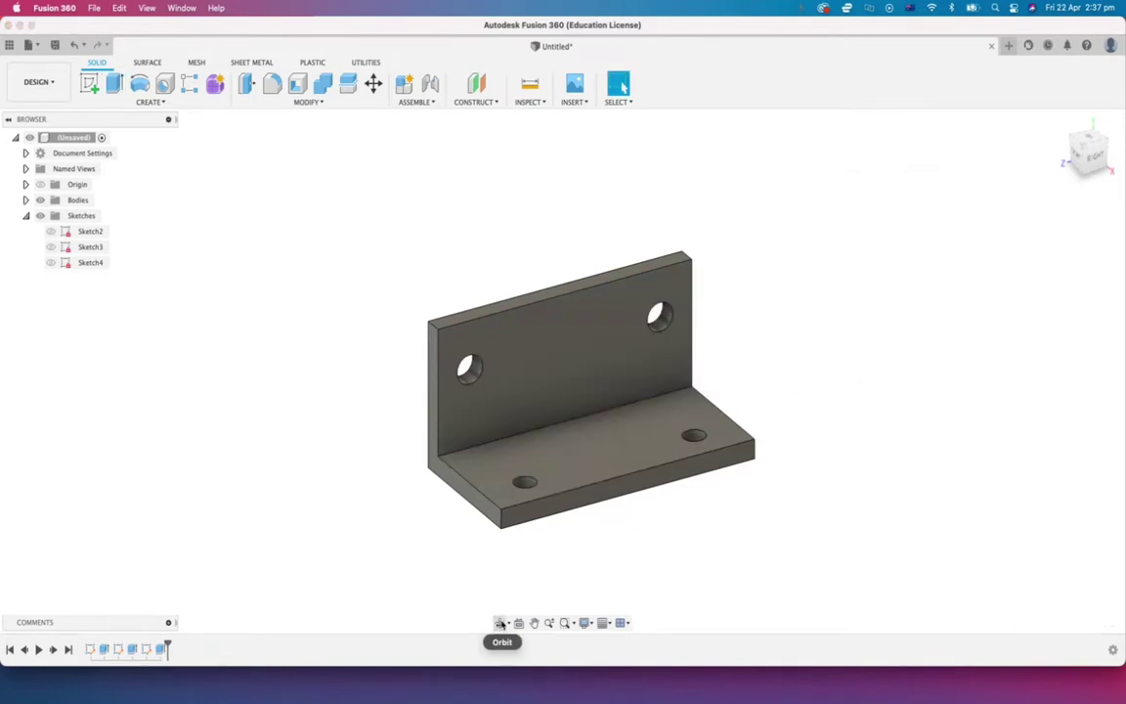
Orbit the bracket so the upright flange faces the viewer, then zoom out and back in
left_click(499, 623)
left_click_drag(527, 547, 420, 547)
left_click_drag(492, 495, 518, 489)
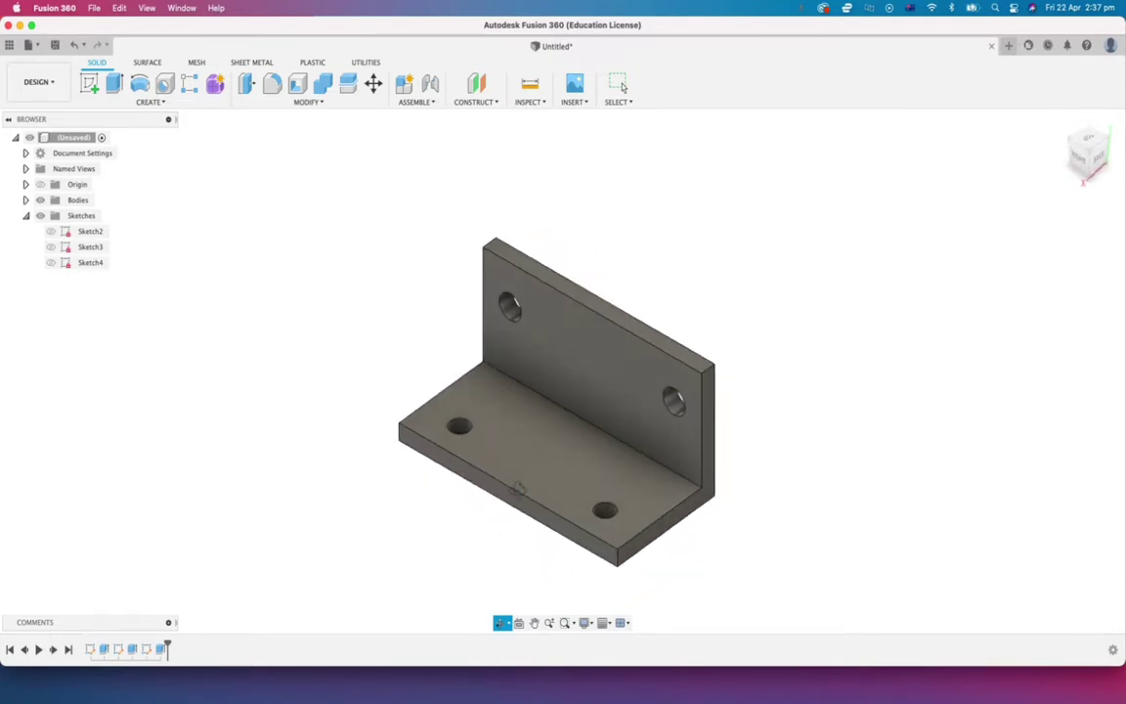
scroll(539, 425, "down", 3)
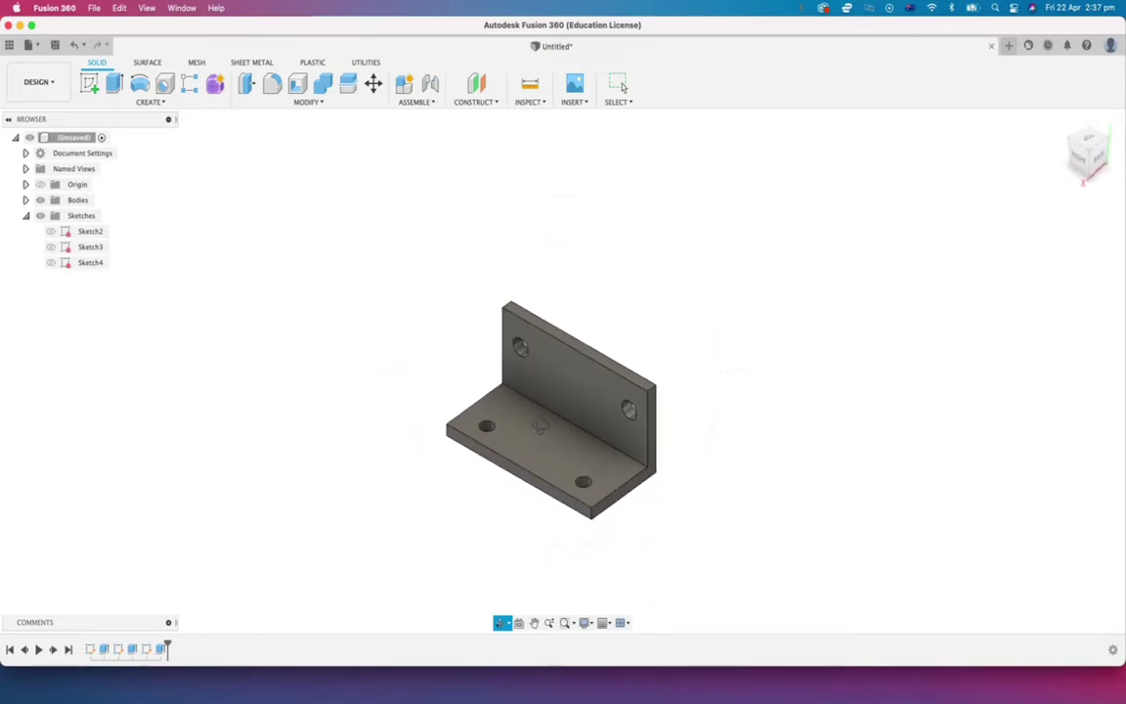
scroll(539, 425, "up", 3)
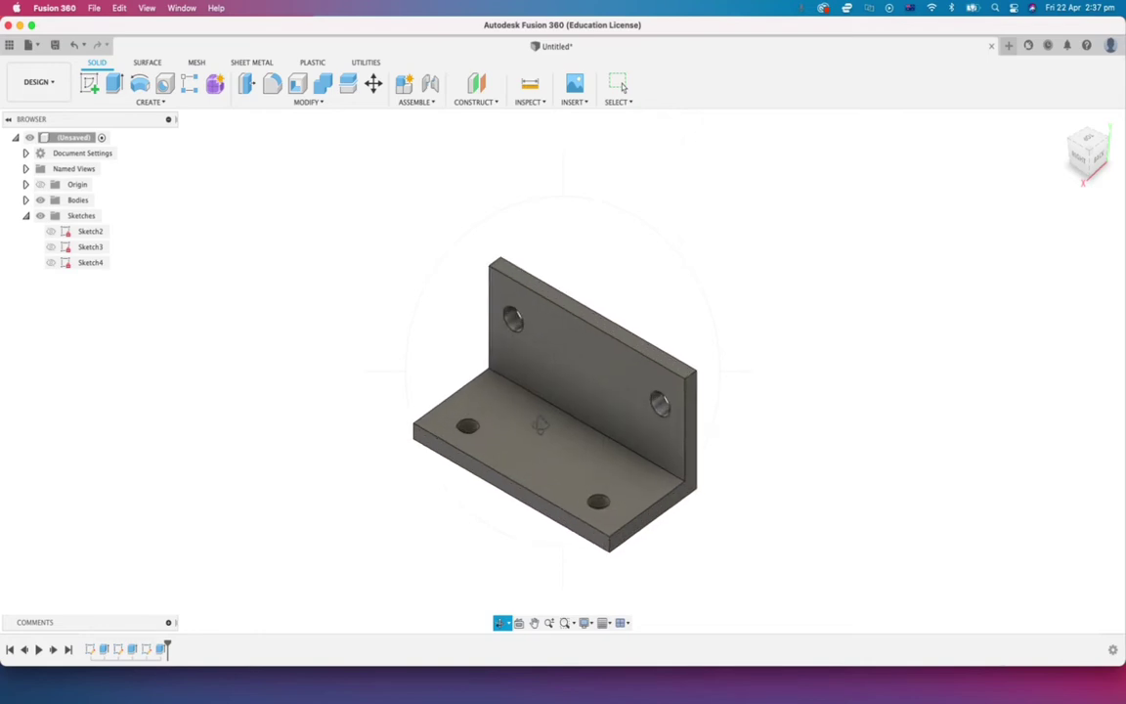